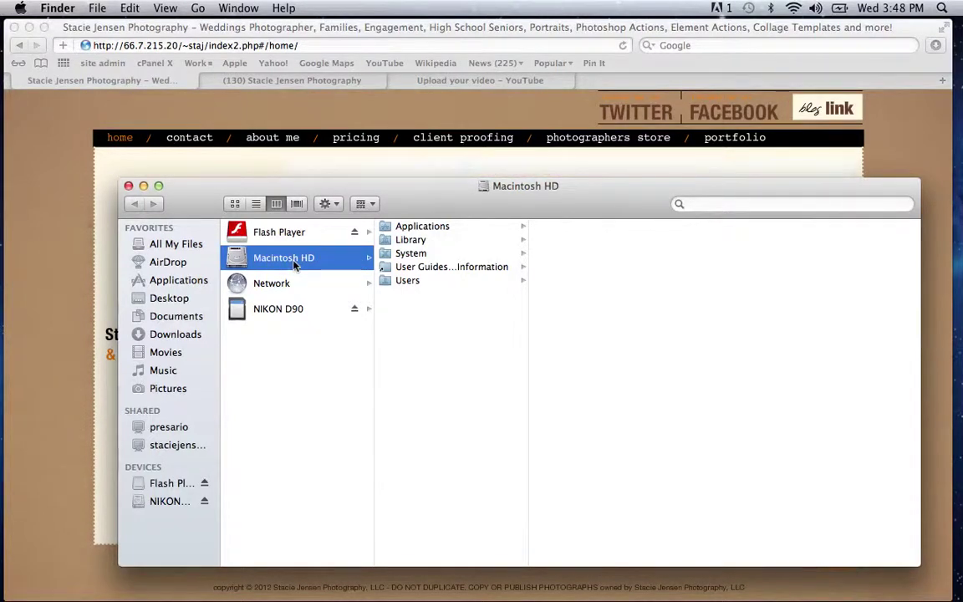
Step: In Finder Preferences, set 'New Finder windows show' to Macintosh HD
{"action": "left_click", "coordinate": [58, 8]}
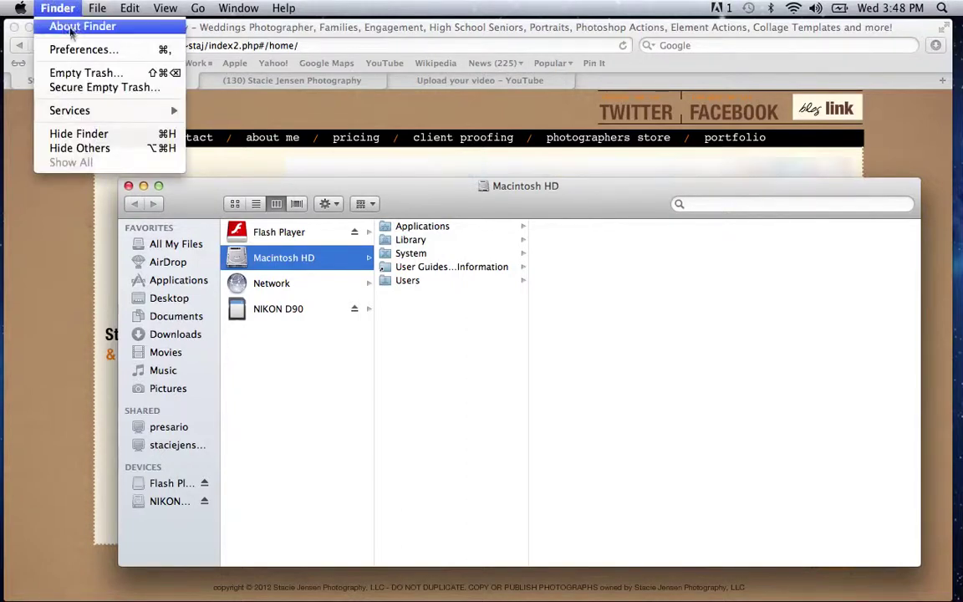
{"action": "left_click", "coordinate": [76, 50]}
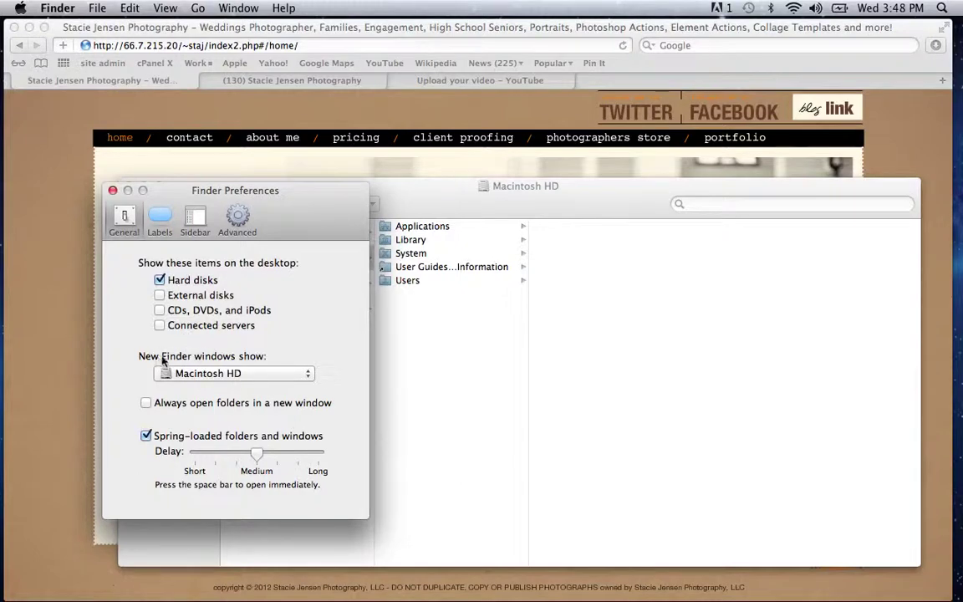
{"action": "left_click", "coordinate": [267, 373]}
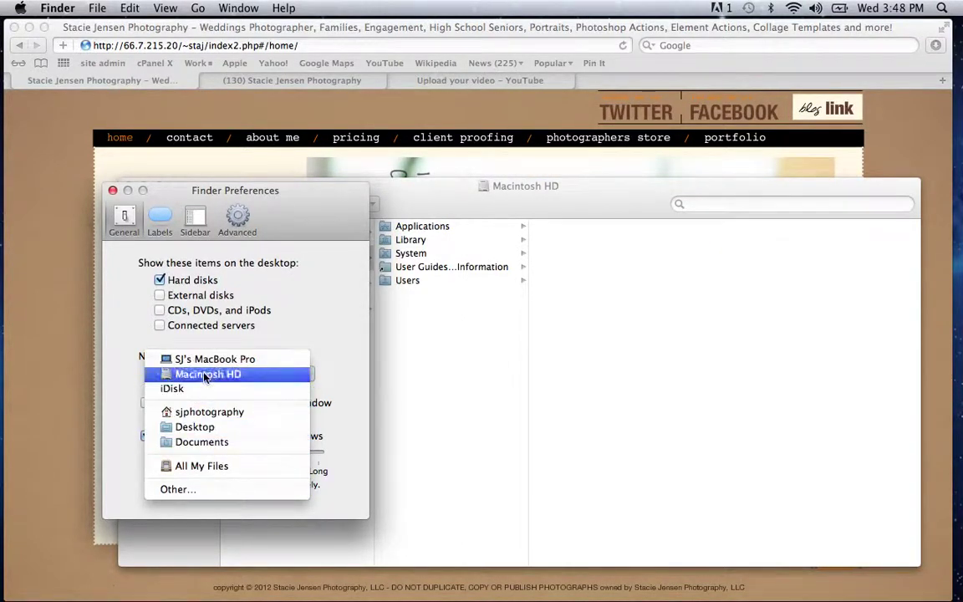
{"action": "left_click", "coordinate": [205, 375]}
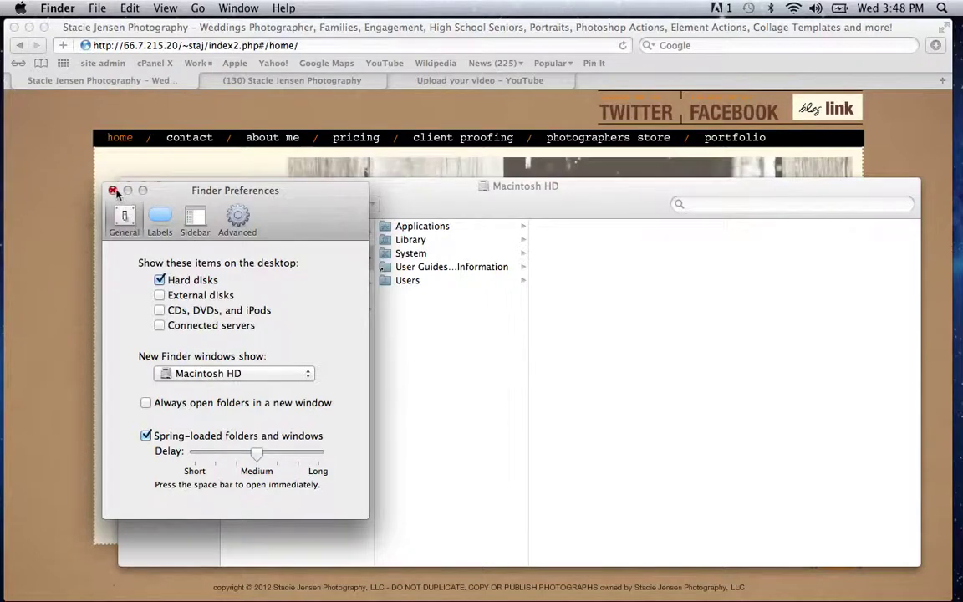
{"action": "left_click", "coordinate": [112, 190]}
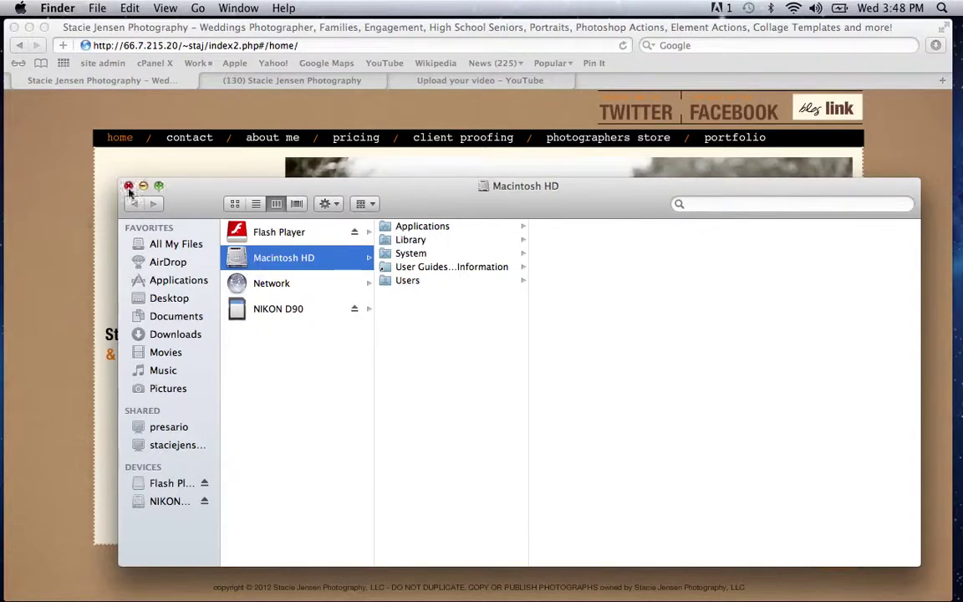
Step: Close the Macintosh HD window and open a new Finder window
{"action": "left_click", "coordinate": [128, 186]}
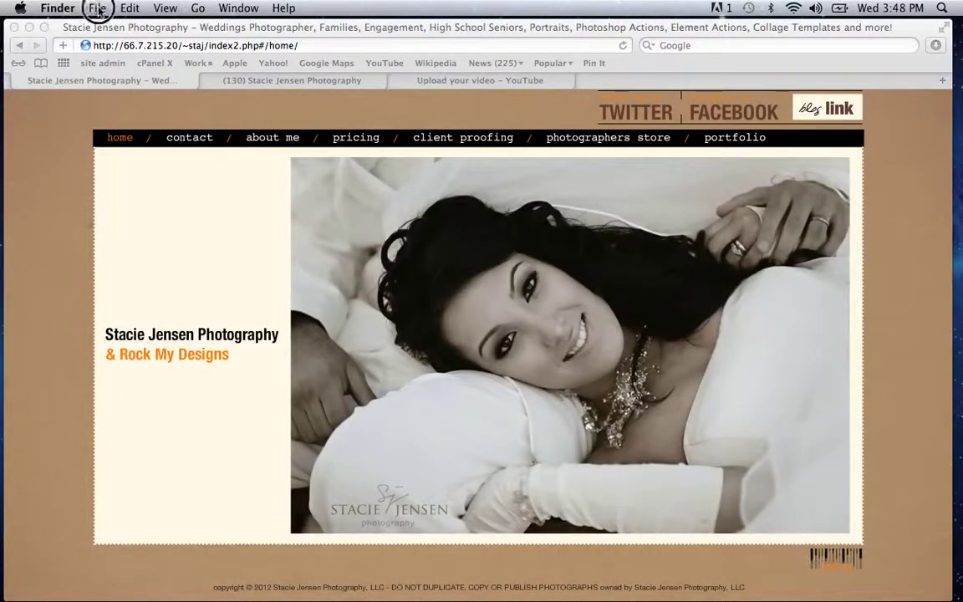
{"action": "left_click", "coordinate": [97, 8]}
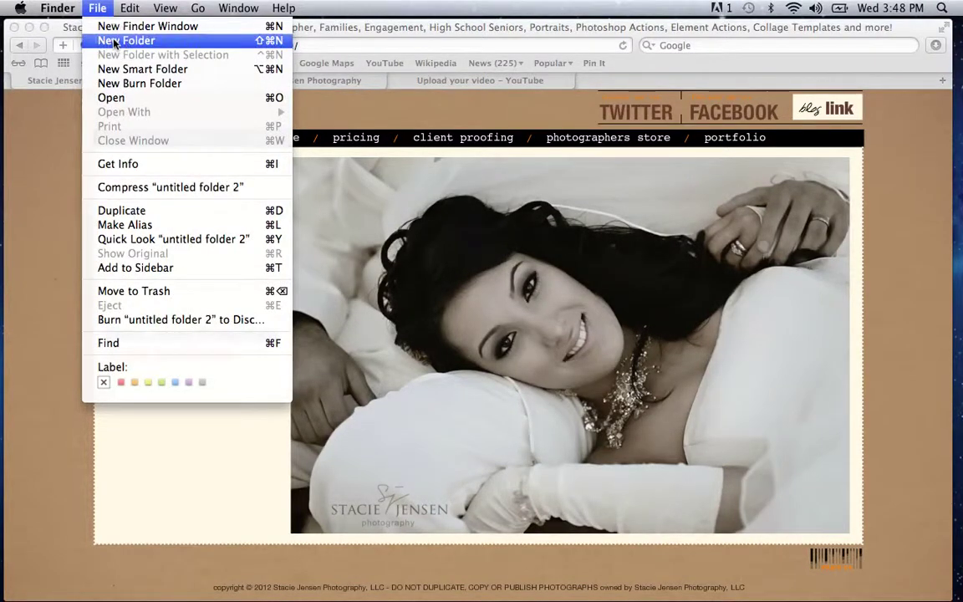
{"action": "left_click", "coordinate": [112, 40]}
{"action": "left_click", "coordinate": [97, 8]}
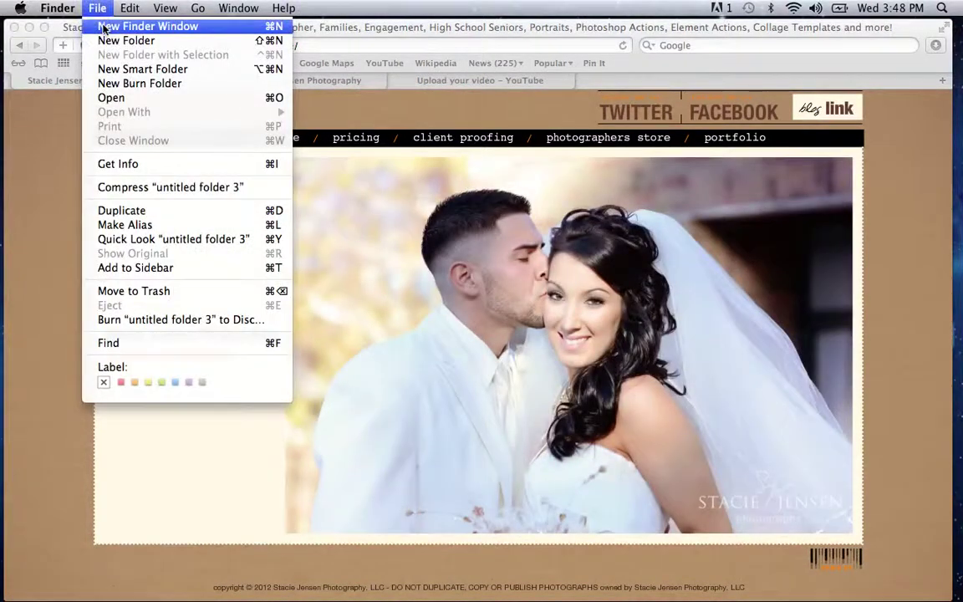
{"action": "left_click", "coordinate": [102, 26]}
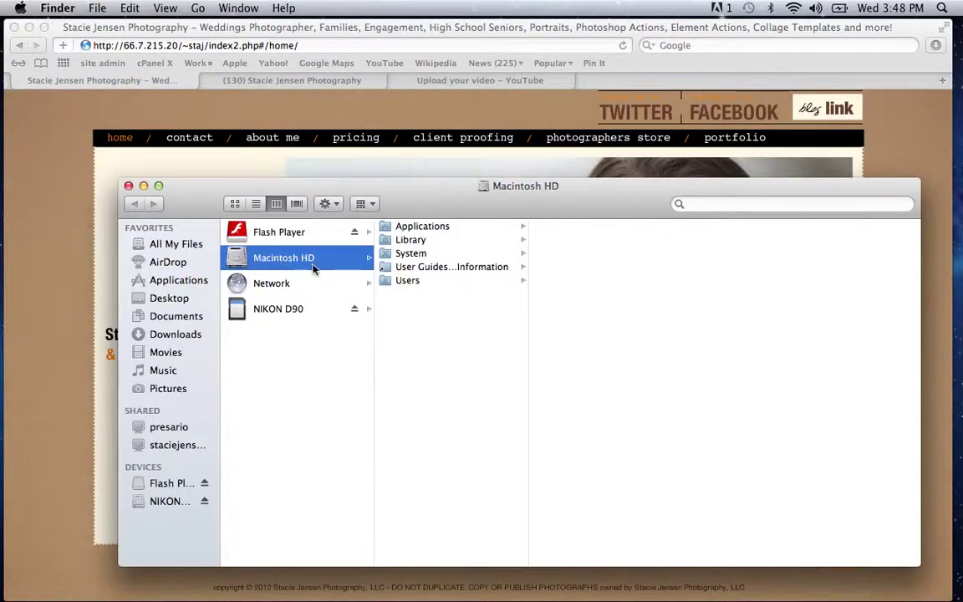
Step: Browse Library > Application Support > Adobe > Photoshop Elements > 10.0 and select ThumbDatabase.db3
{"action": "left_click", "coordinate": [416, 241]}
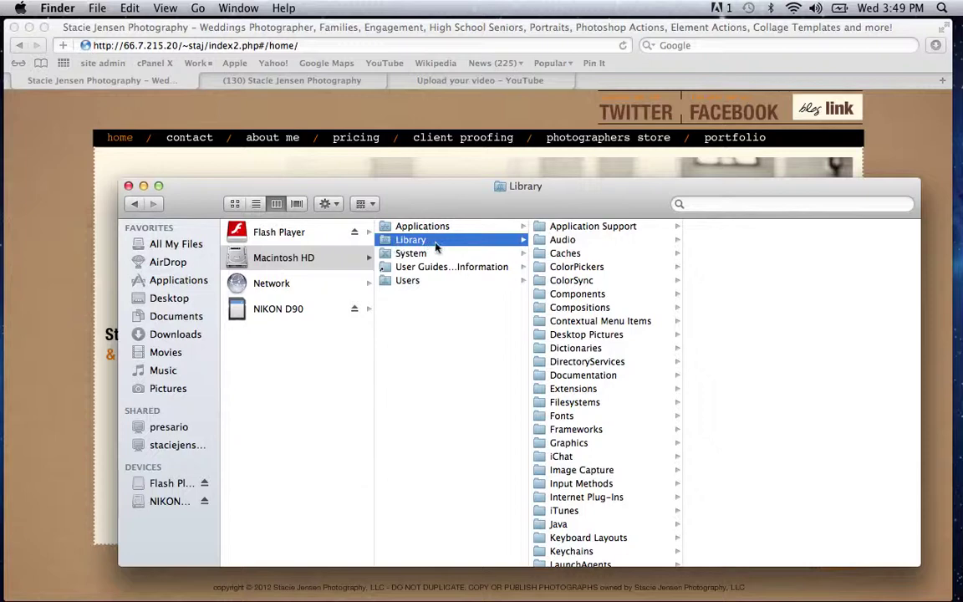
{"action": "left_click", "coordinate": [574, 231]}
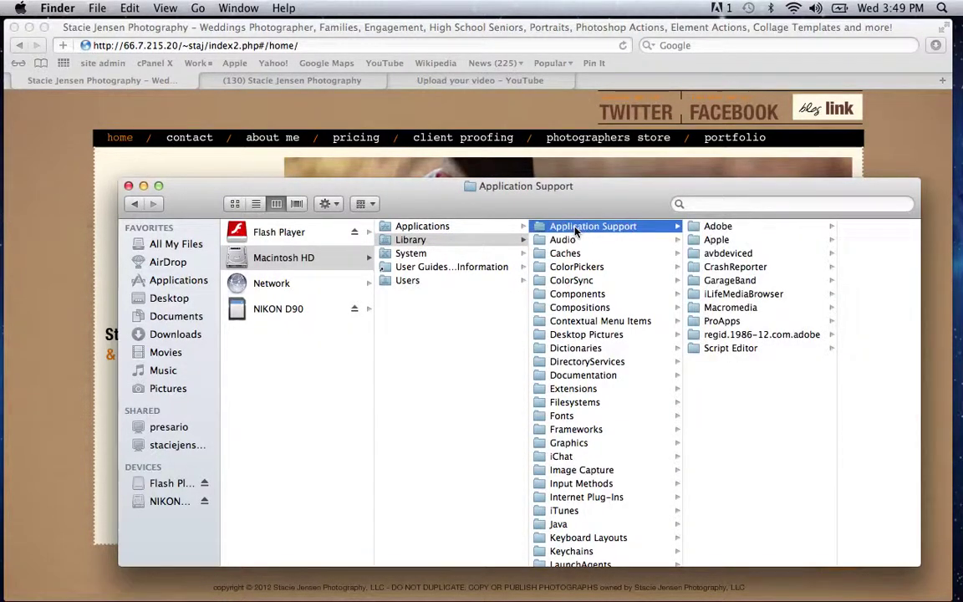
{"action": "left_click", "coordinate": [711, 229]}
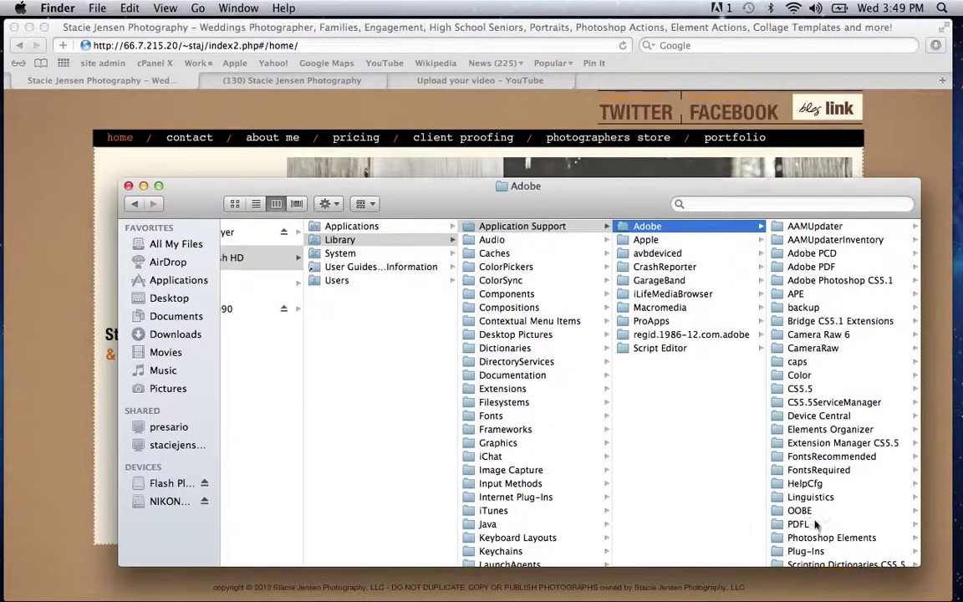
{"action": "left_click_drag", "start_coordinate": [812, 539], "coordinate": [816, 544]}
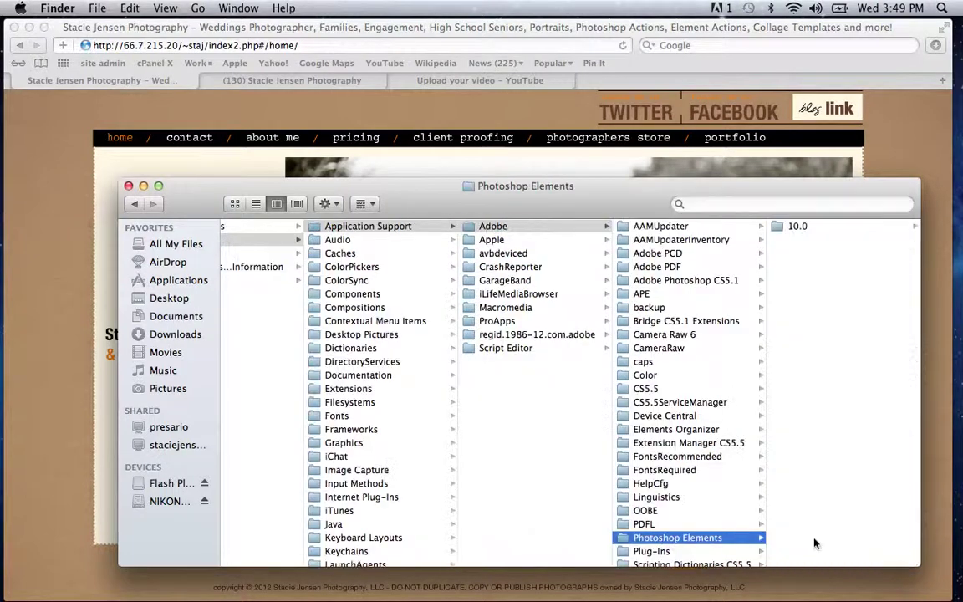
{"action": "left_click", "coordinate": [796, 233]}
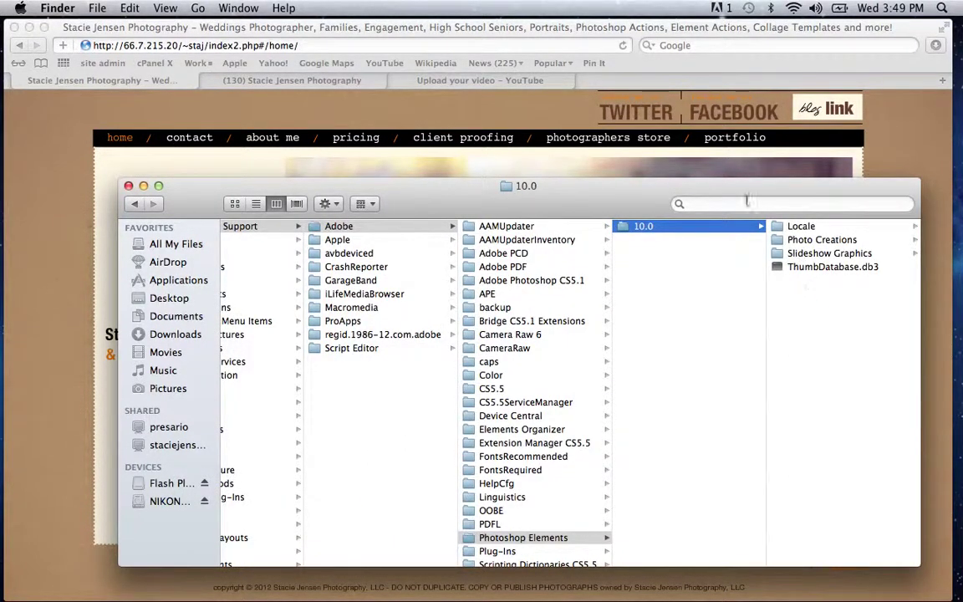
{"action": "left_click_drag", "start_coordinate": [742, 191], "coordinate": [636, 150]}
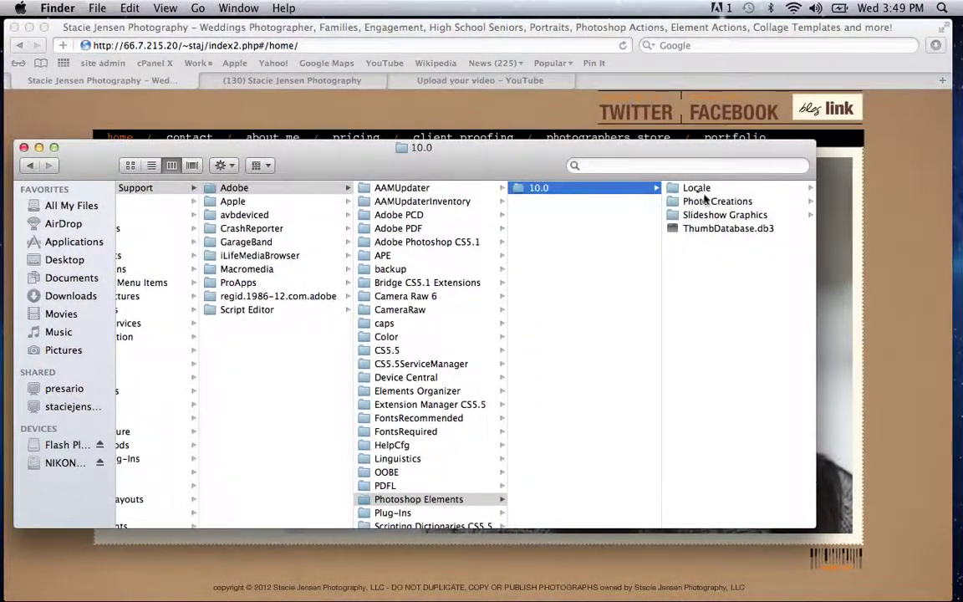
{"action": "left_click", "coordinate": [710, 230]}
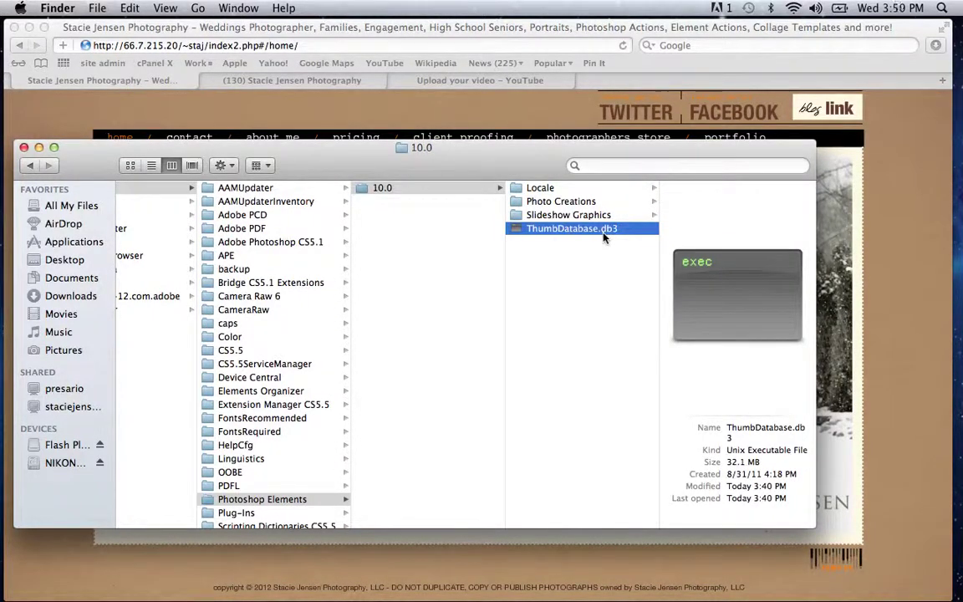
Step: Prefix ThumbDatabase.db3's name with 1, making it 1ThumbDatabase.db3
{"action": "left_click", "coordinate": [530, 230]}
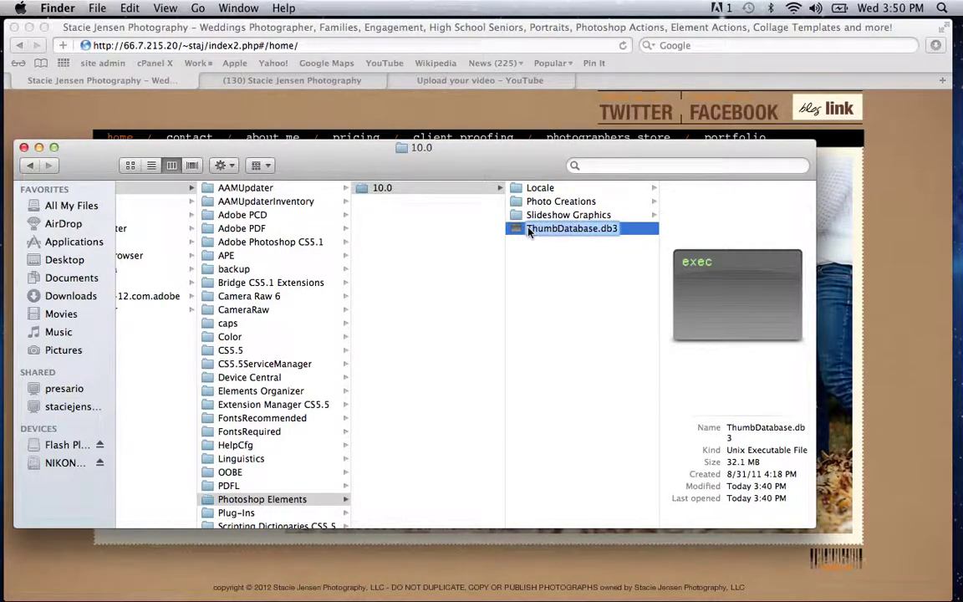
{"action": "left_click", "coordinate": [529, 232]}
{"action": "type", "text": "1"}
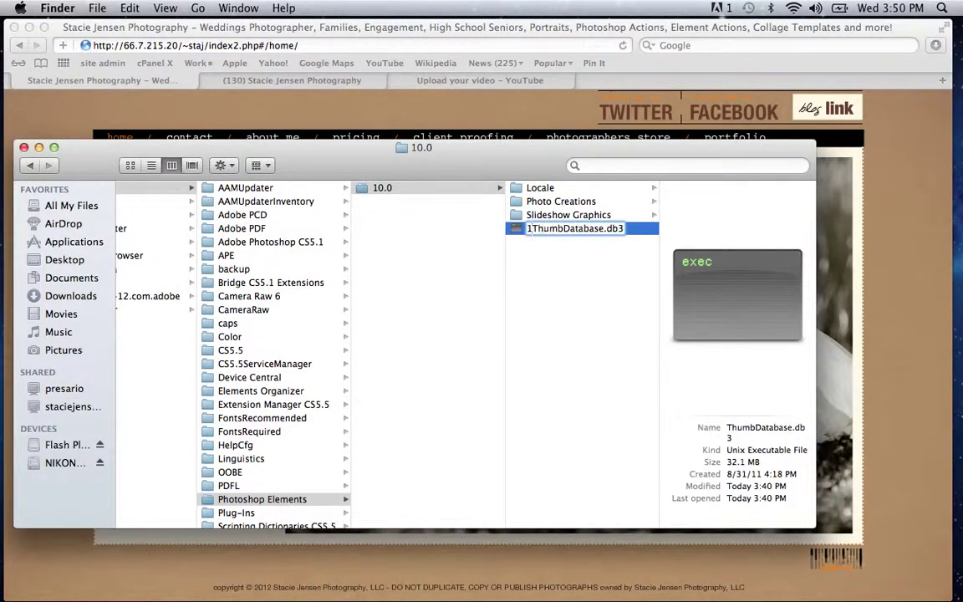
{"action": "key", "text": "Return"}
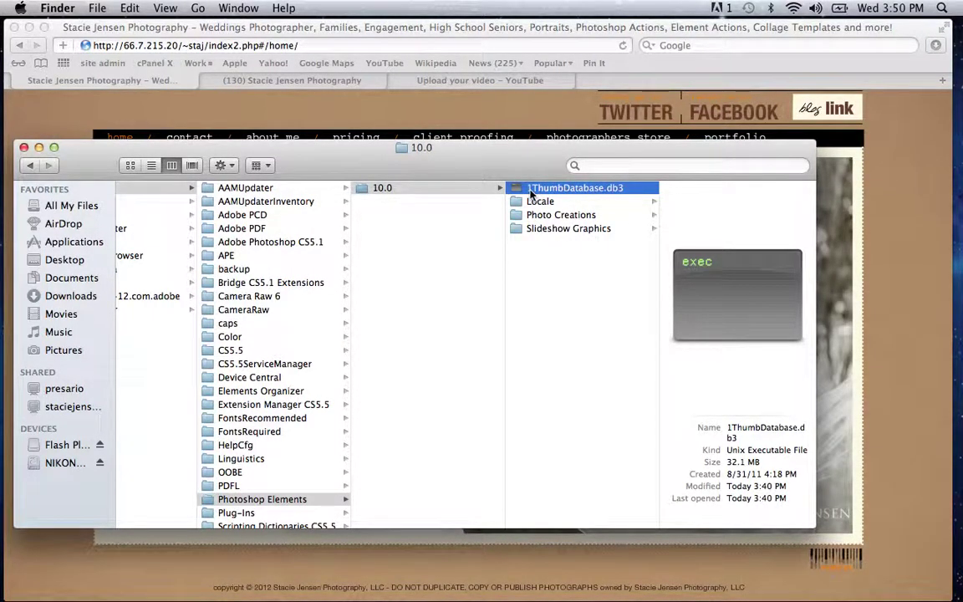
Step: In Locale > en_US, rename MediaDatabase.db3 to 1MediaDatabase.db3
{"action": "left_click", "coordinate": [535, 203]}
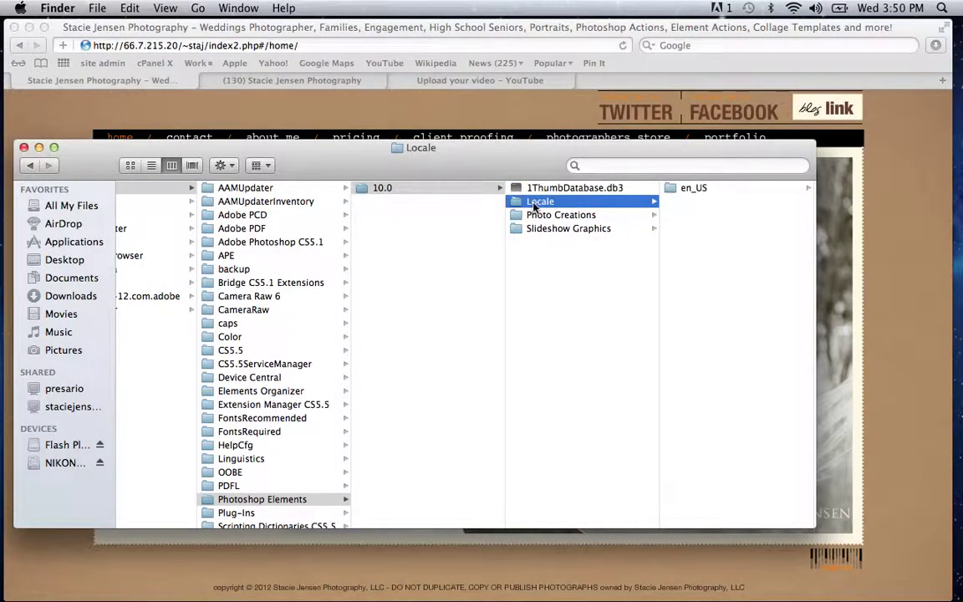
{"action": "left_click", "coordinate": [692, 188]}
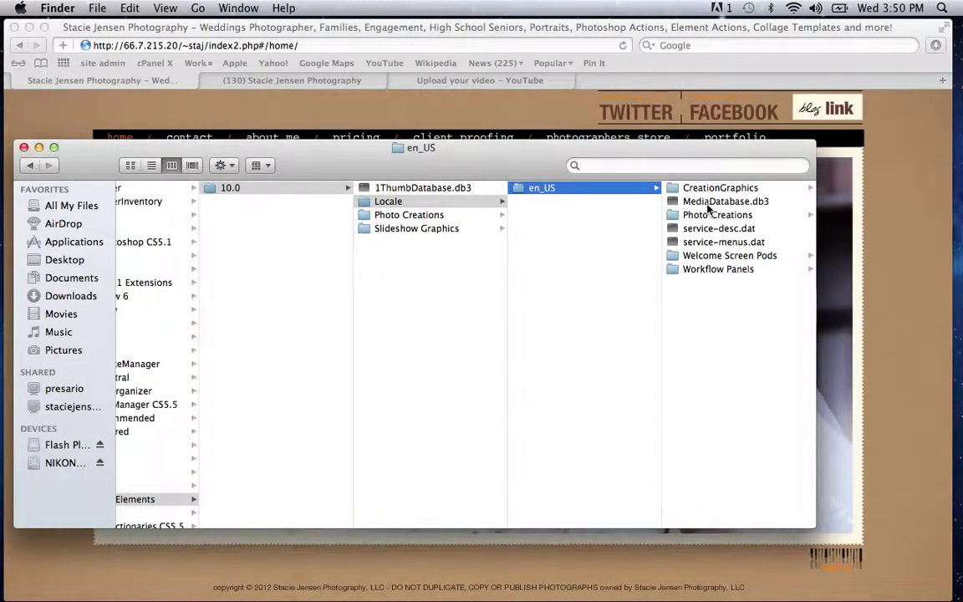
{"action": "left_click", "coordinate": [707, 208]}
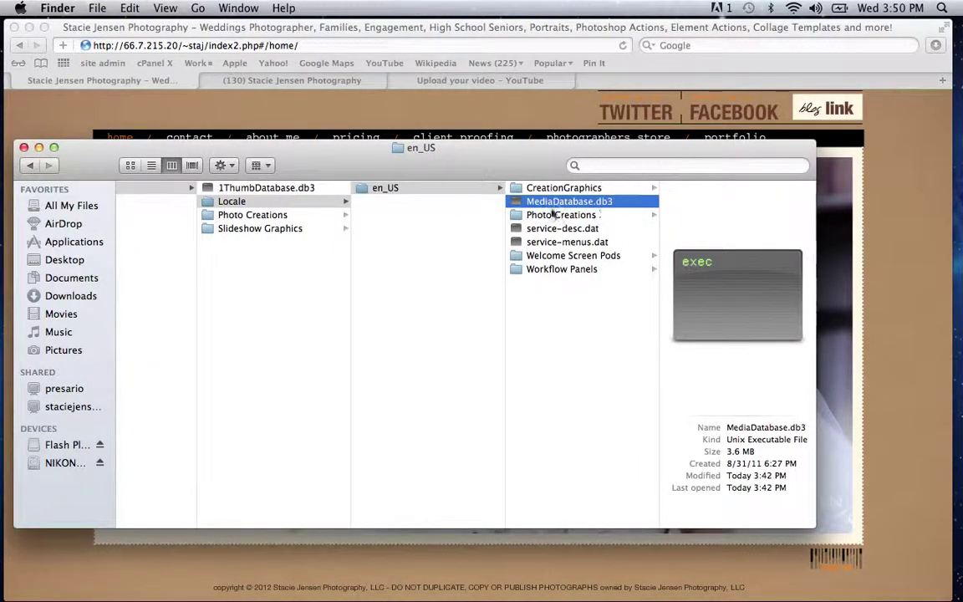
{"action": "left_click", "coordinate": [526, 207]}
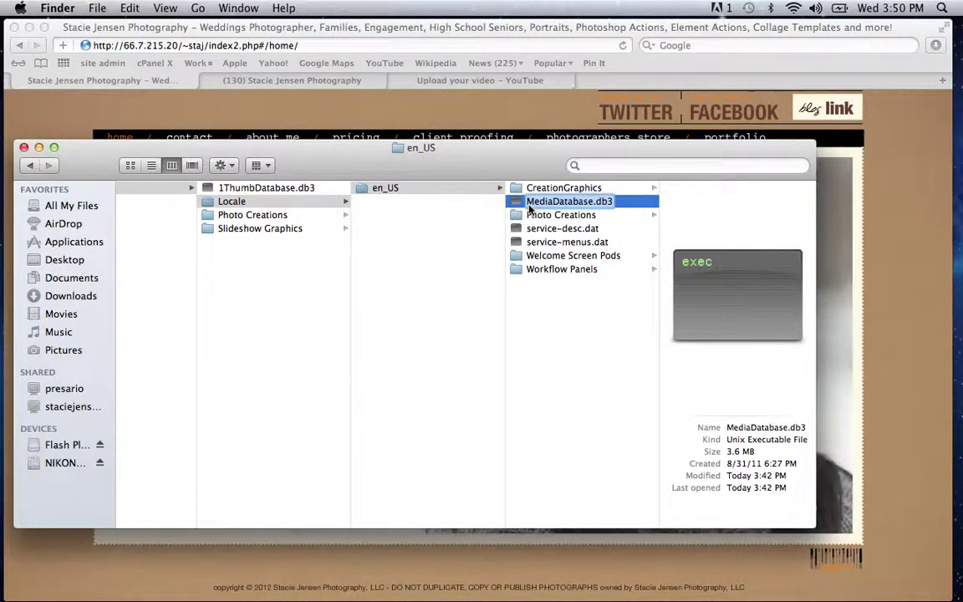
{"action": "left_click", "coordinate": [528, 207]}
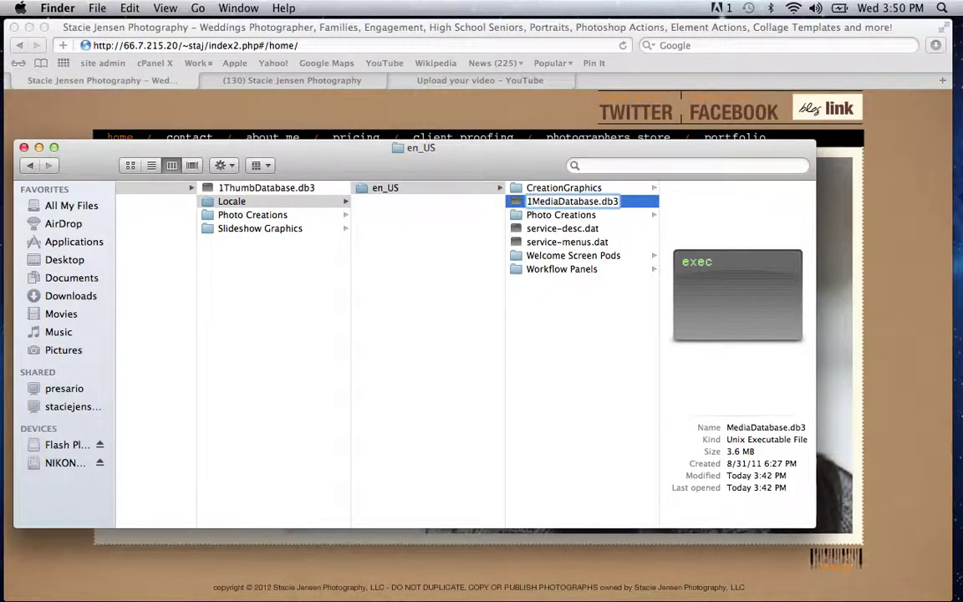
{"action": "type", "text": "1"}
{"action": "key", "text": "Return"}
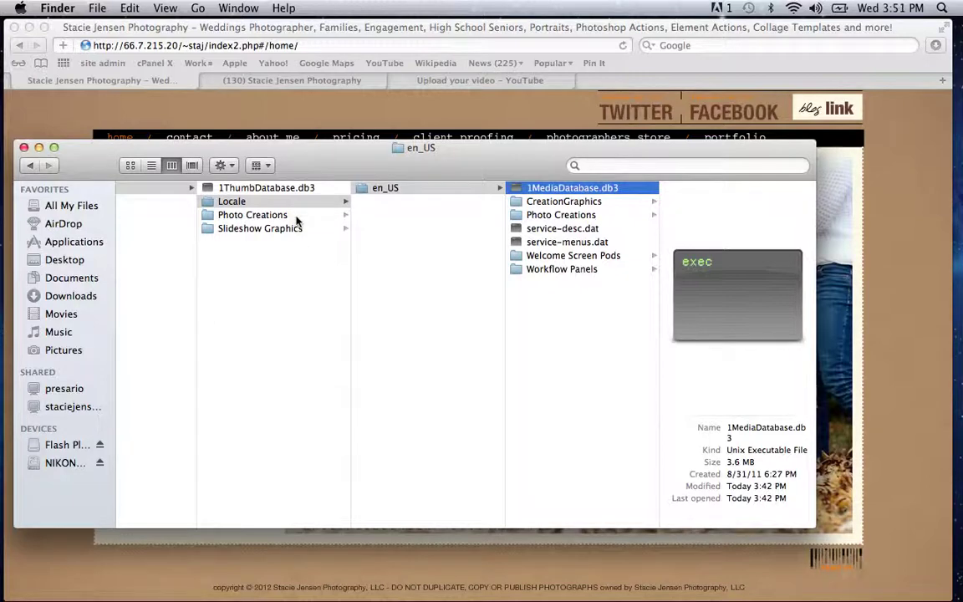
Step: Open Photo Creations > photo effects to list its .atn effect files
{"action": "right_click", "coordinate": [220, 220]}
{"action": "key", "text": "Escape"}
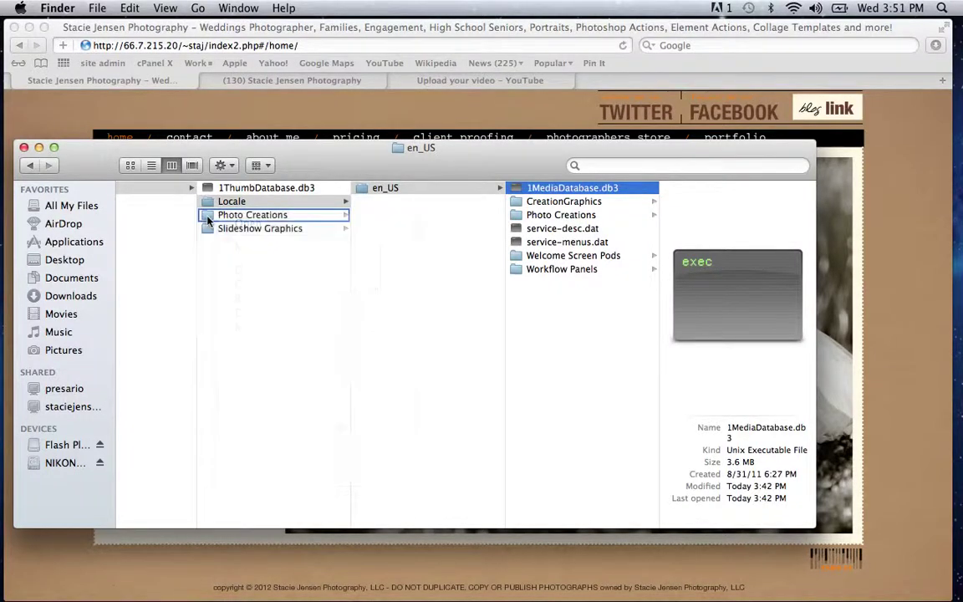
{"action": "left_click", "coordinate": [209, 219]}
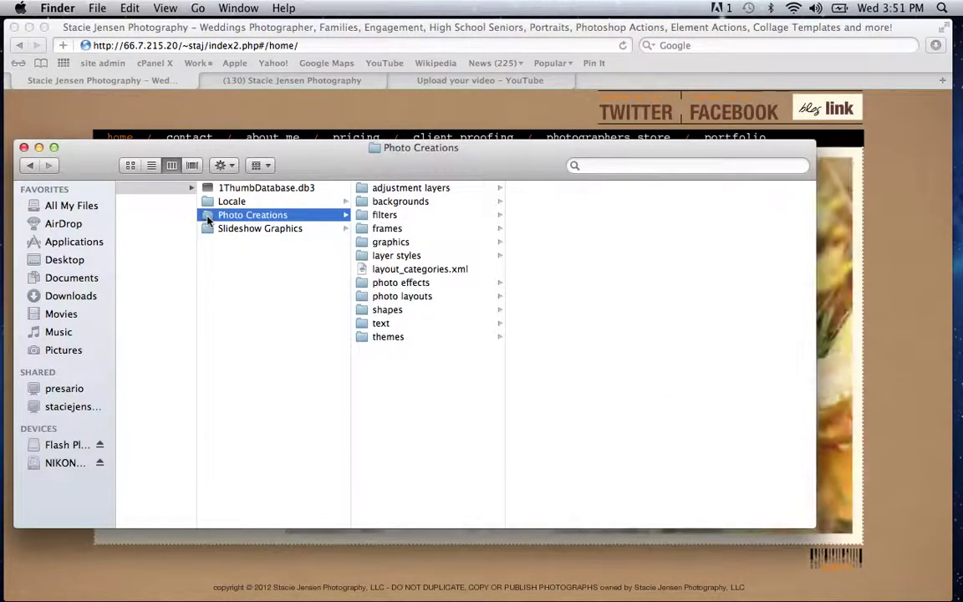
{"action": "left_click", "coordinate": [360, 286]}
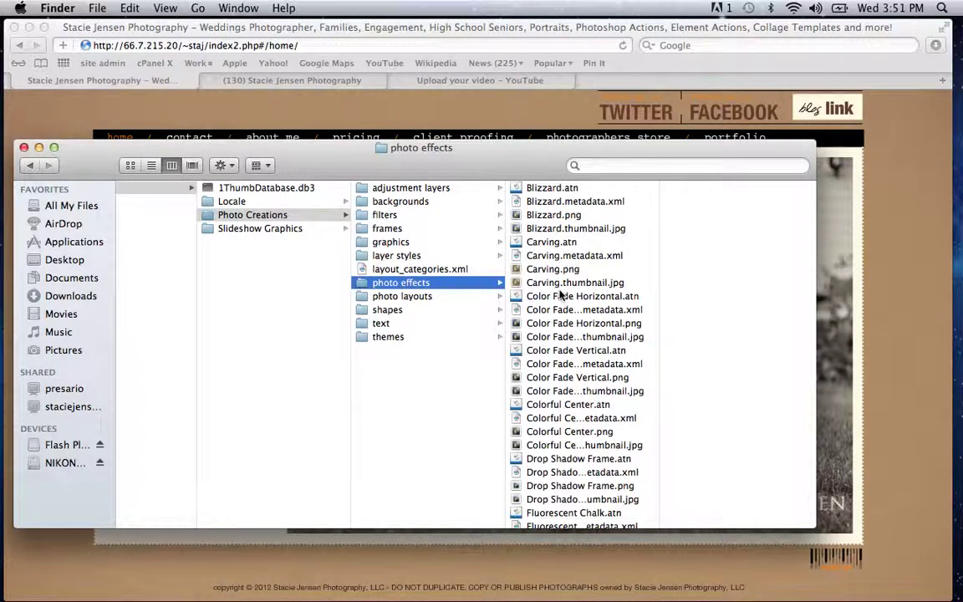
{"action": "left_click", "coordinate": [97, 9]}
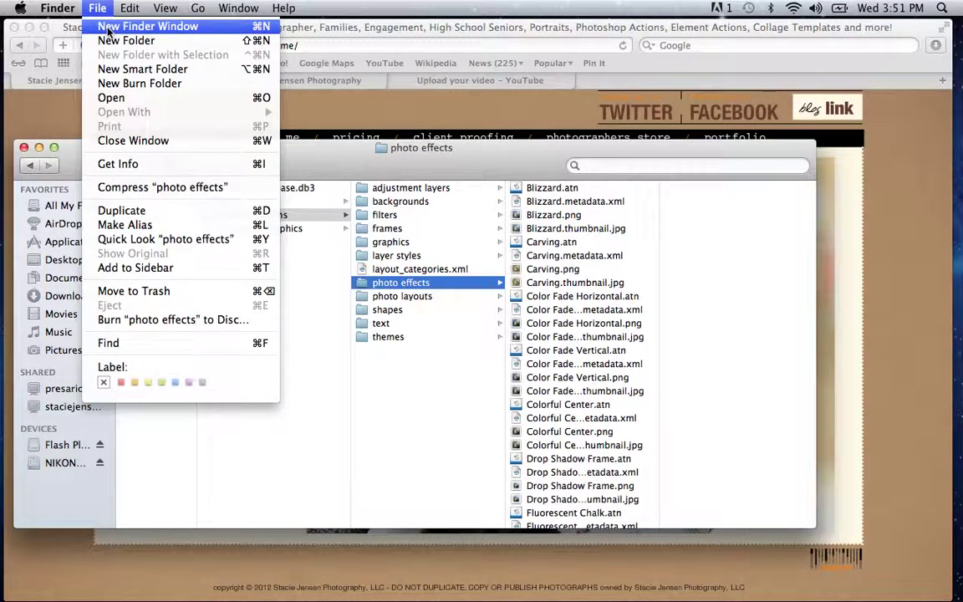
Step: Open a second Finder window beside photo effects and browse Documents > action > Rock My Color
{"action": "left_click", "coordinate": [108, 27]}
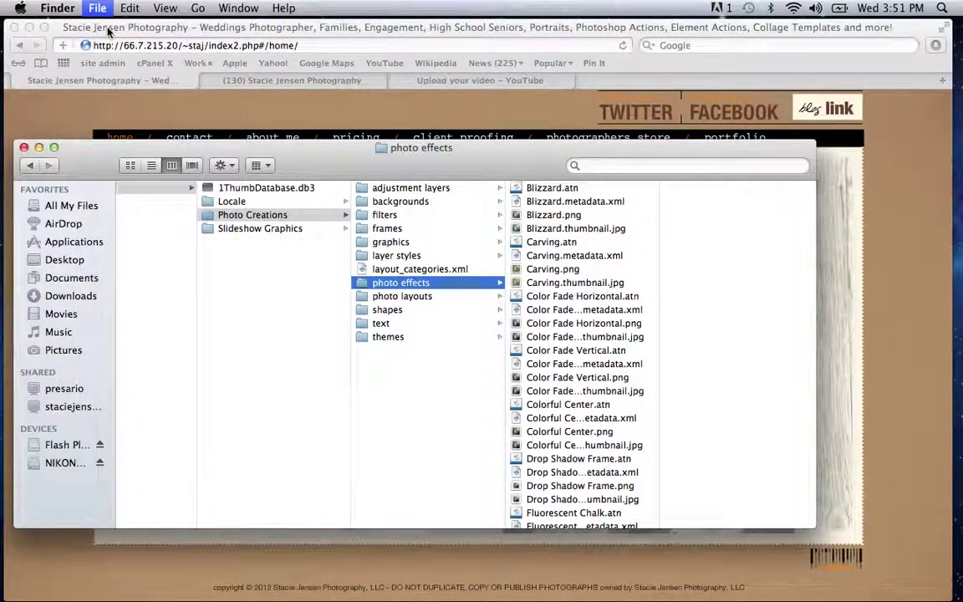
{"action": "left_click_drag", "start_coordinate": [321, 191], "coordinate": [398, 231]}
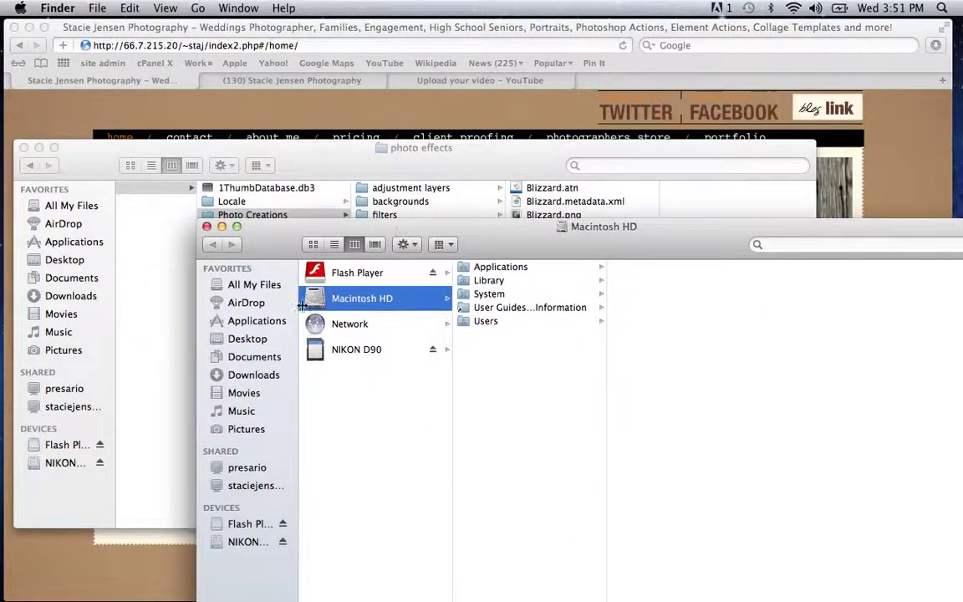
{"action": "left_click", "coordinate": [249, 359]}
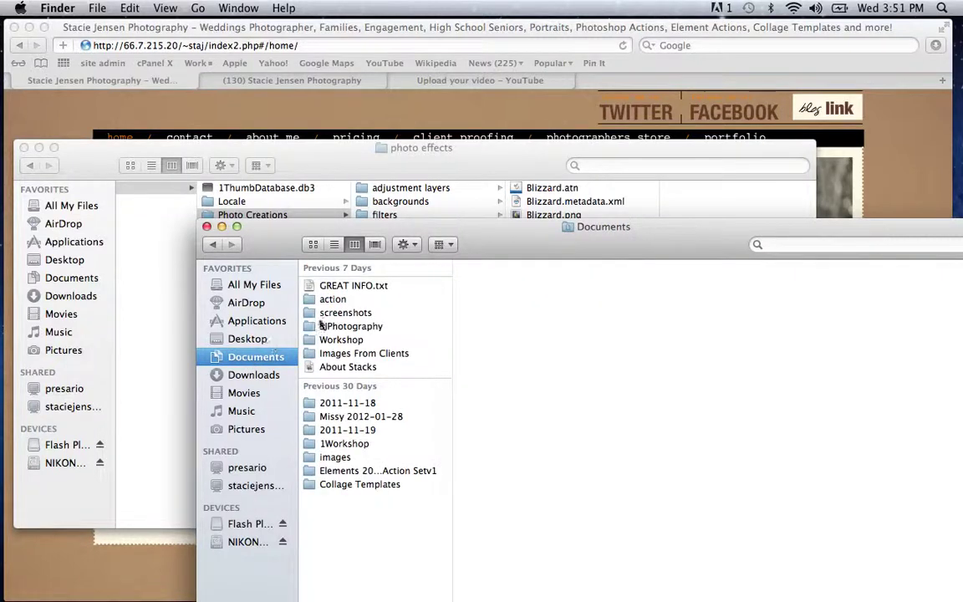
{"action": "left_click", "coordinate": [408, 304]}
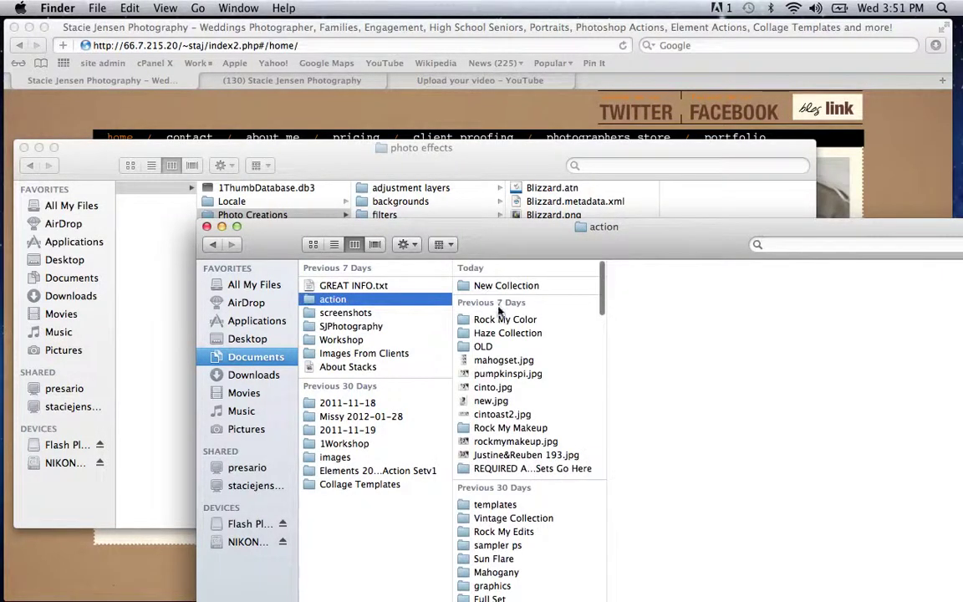
{"action": "left_click", "coordinate": [504, 320]}
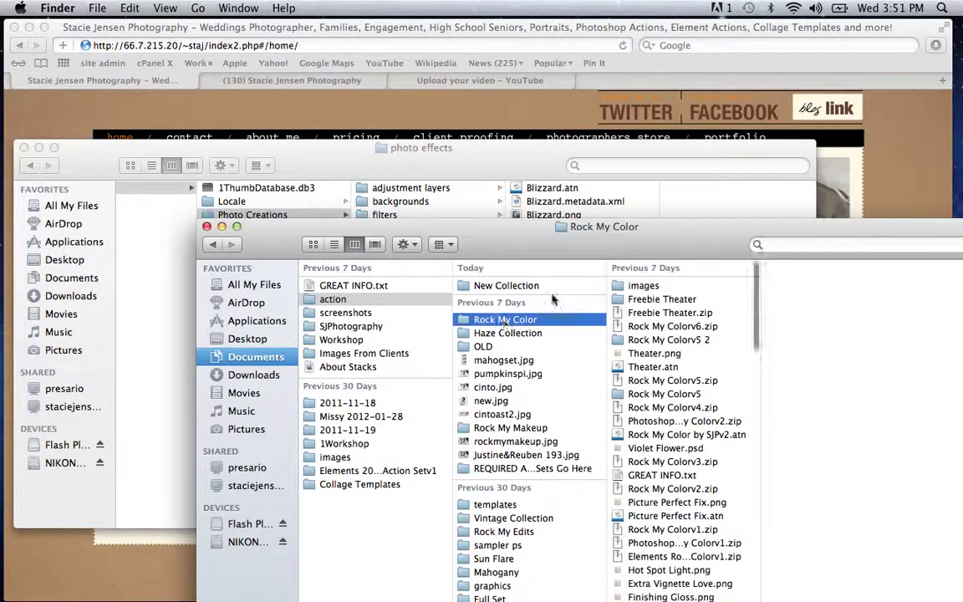
{"action": "left_click", "coordinate": [656, 315]}
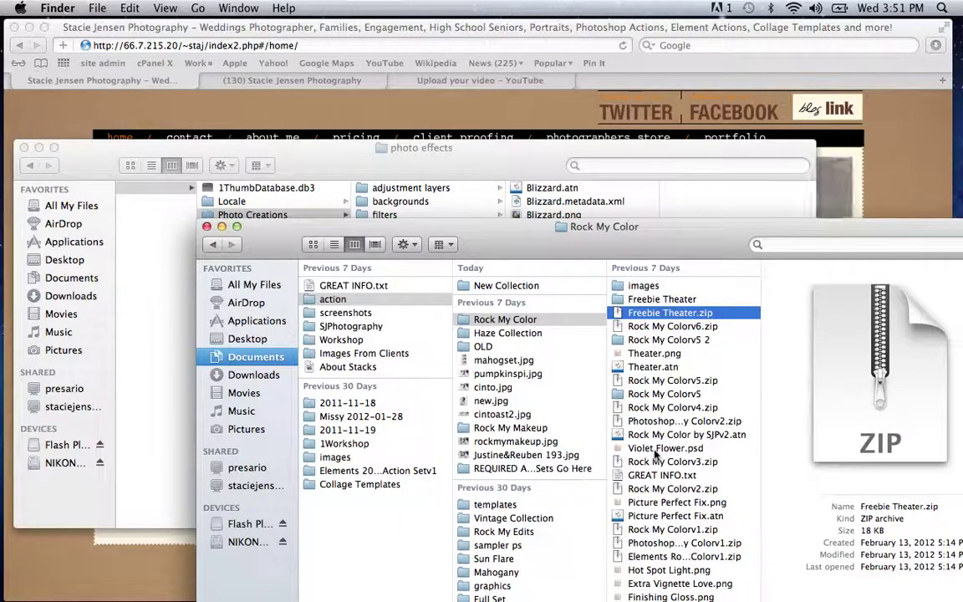
Step: Open the Freebie Theater folder and select Theater.png and Theater.atn
{"action": "scroll", "coordinate": [657, 456], "scroll_direction": "down", "scroll_amount": 1}
{"action": "scroll", "coordinate": [656, 453], "scroll_direction": "down", "scroll_amount": 3}
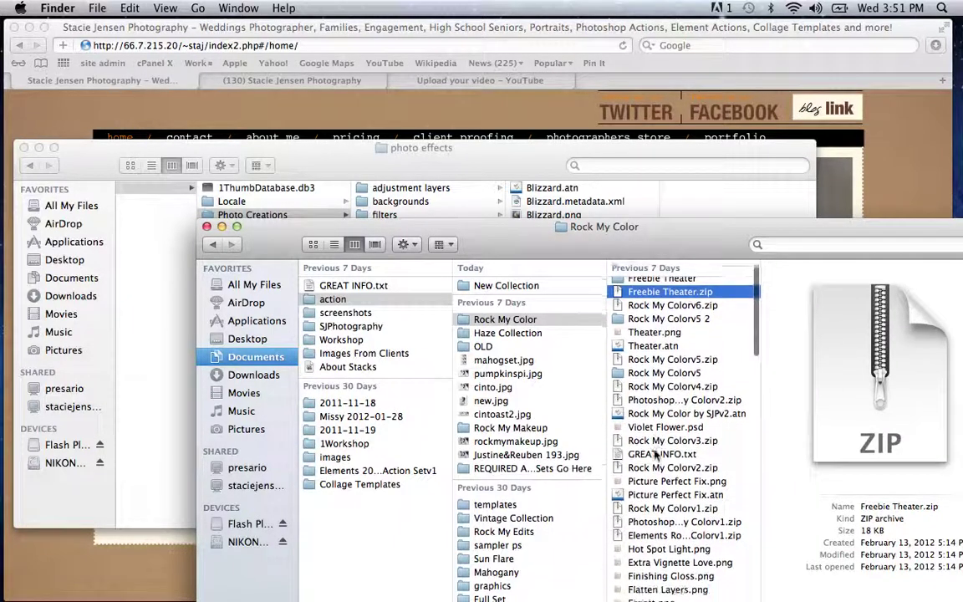
{"action": "scroll", "coordinate": [656, 451], "scroll_direction": "up", "scroll_amount": 3}
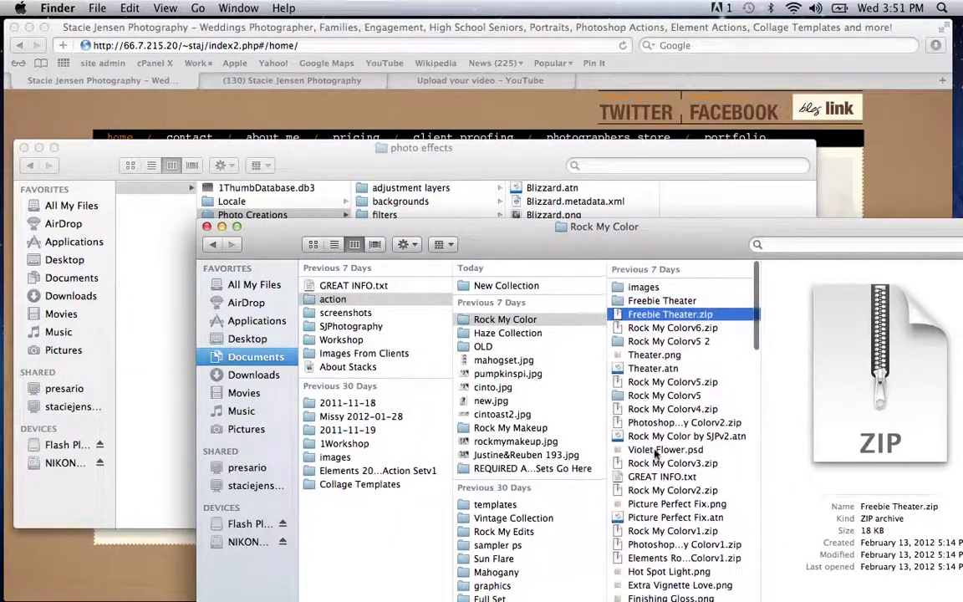
{"action": "left_click", "coordinate": [649, 304]}
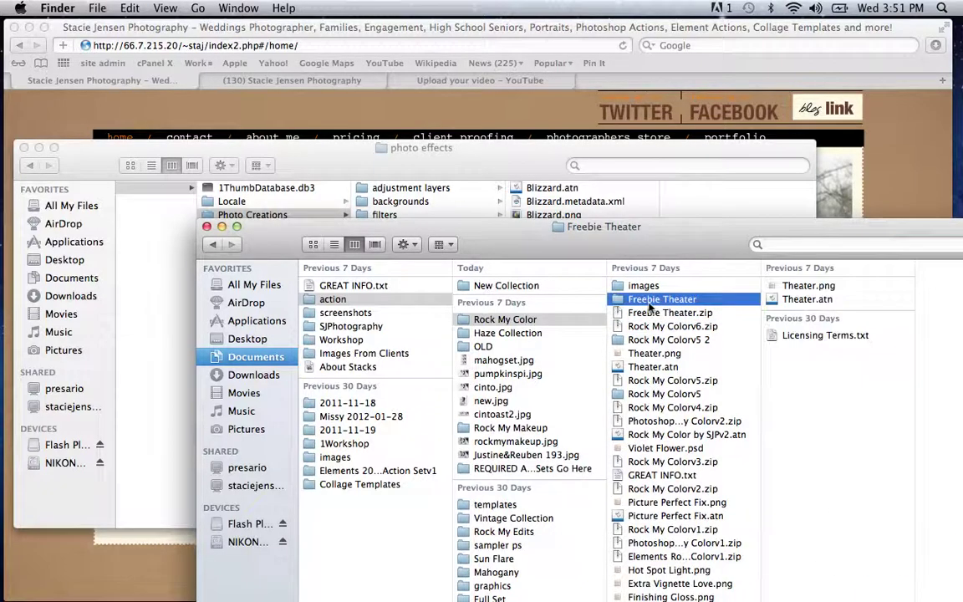
{"action": "left_click", "coordinate": [799, 287]}
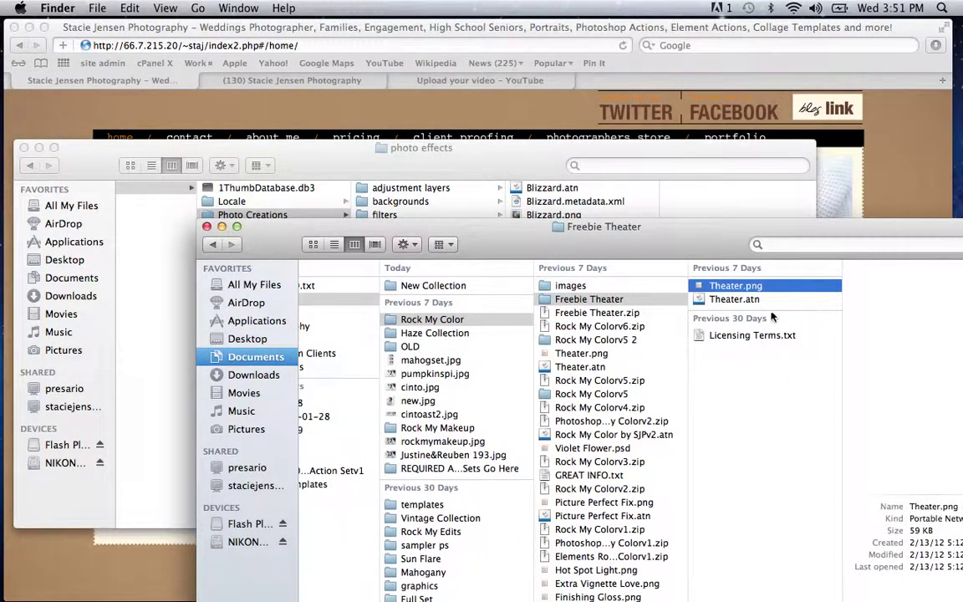
{"action": "left_click", "coordinate": [735, 300], "text": "shift"}
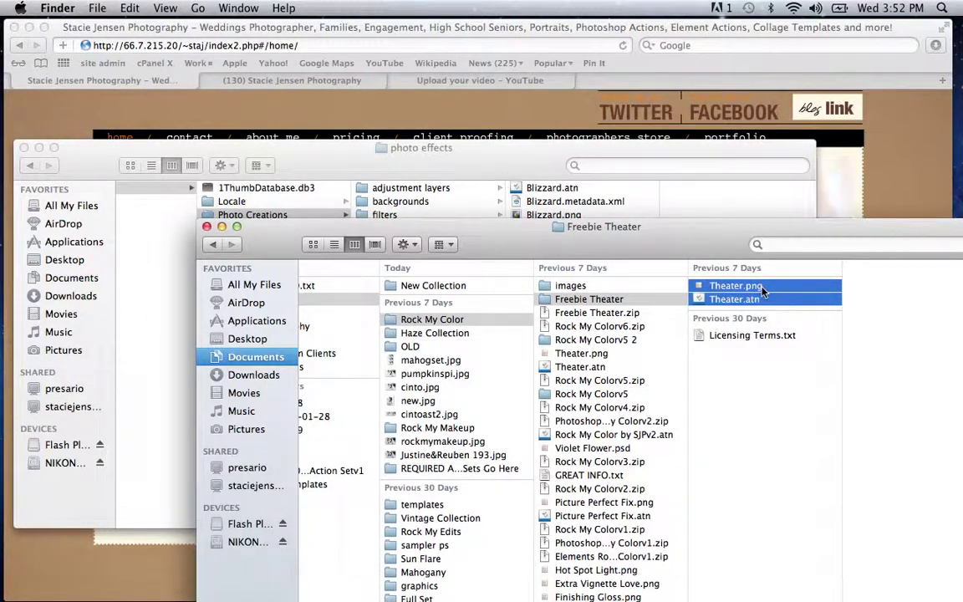
Step: Copy Theater.png and Theater.atn and paste them into the photo effects folder
{"action": "right_click", "coordinate": [762, 290]}
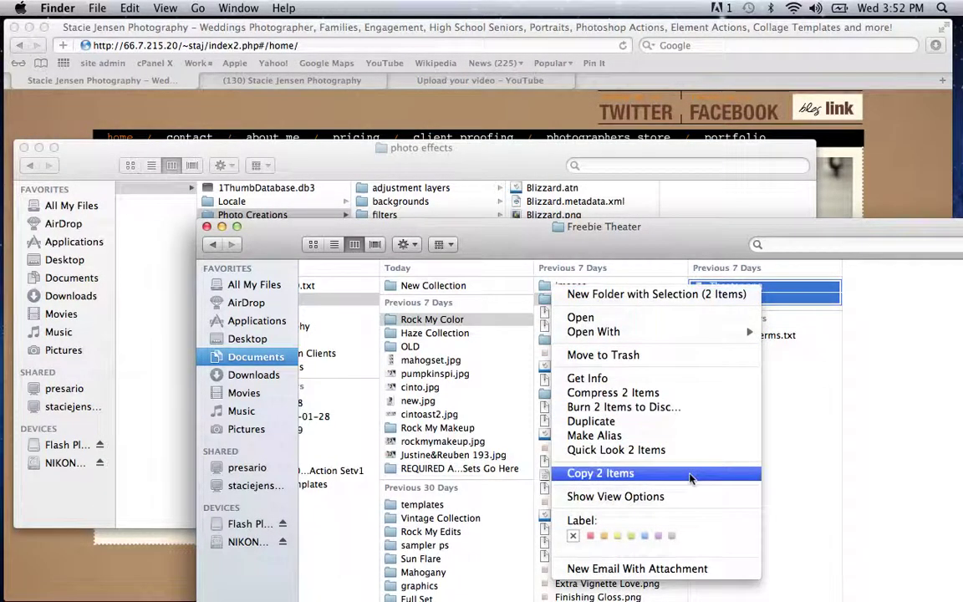
{"action": "left_click", "coordinate": [620, 473]}
{"action": "left_click", "coordinate": [685, 207]}
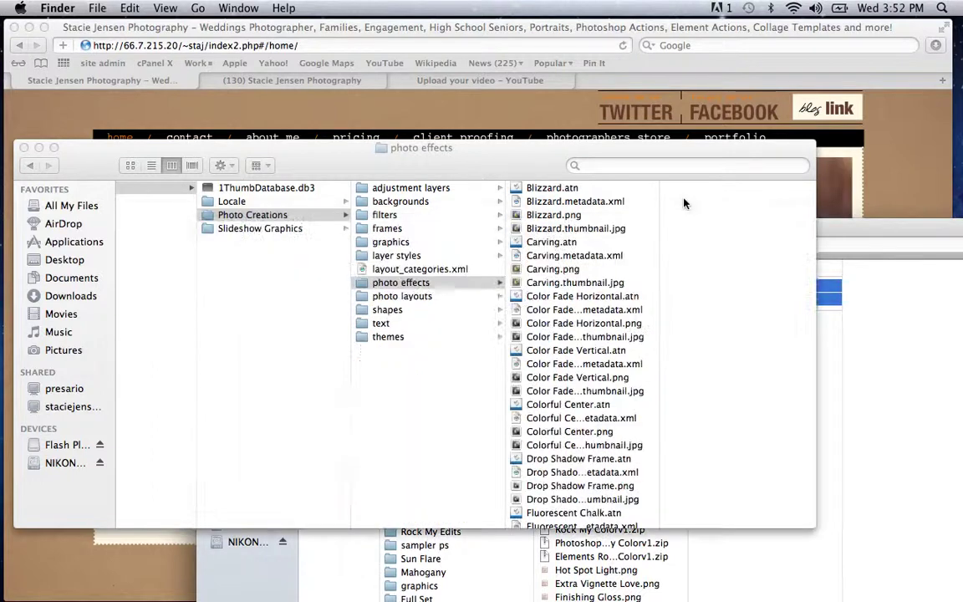
{"action": "right_click", "coordinate": [643, 244]}
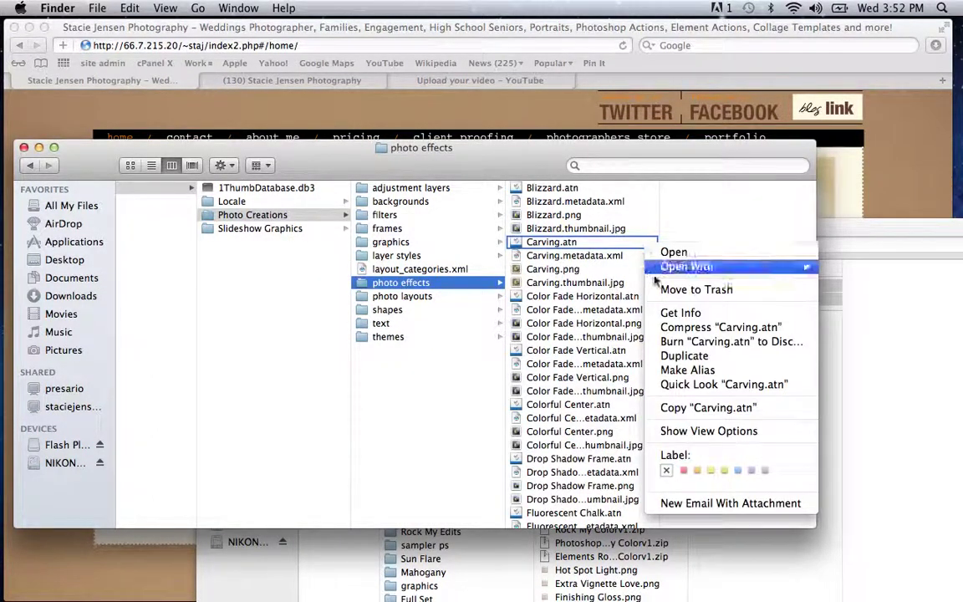
{"action": "left_click", "coordinate": [690, 224]}
{"action": "right_click", "coordinate": [691, 224]}
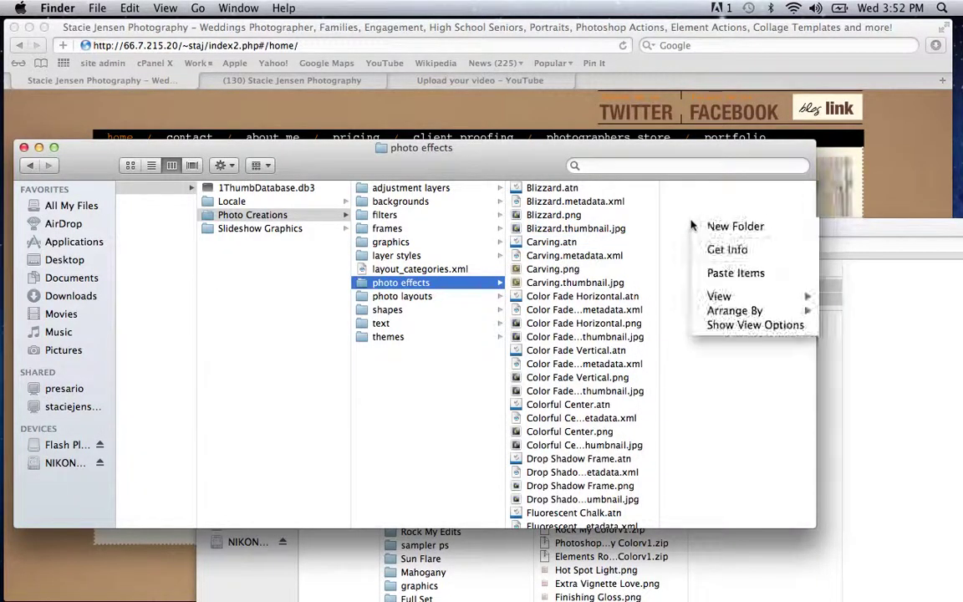
{"action": "left_click", "coordinate": [708, 276]}
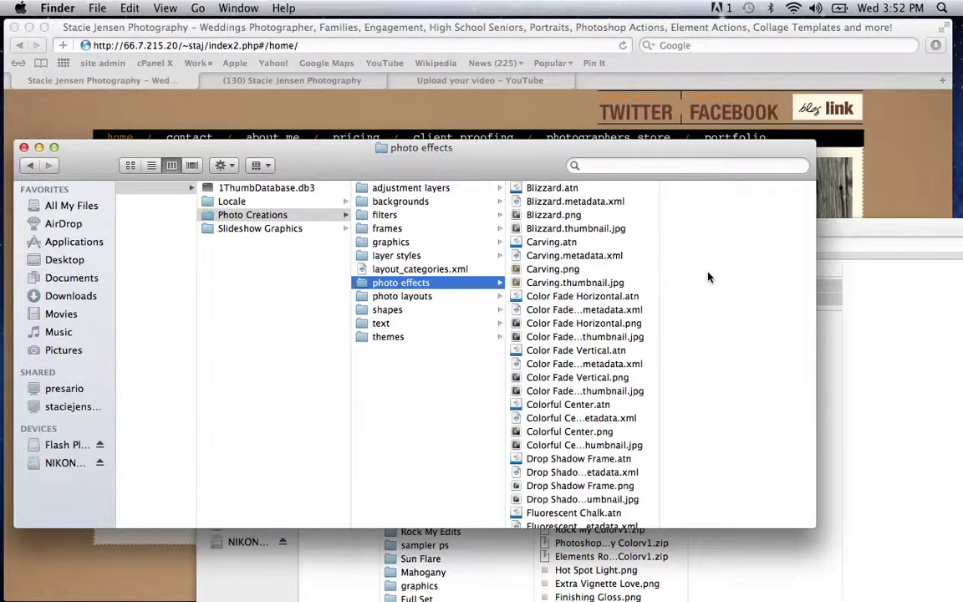
Step: Check the Theater files are listed in photo effects, then close that window
{"action": "scroll", "coordinate": [618, 393], "scroll_direction": "down", "scroll_amount": 5}
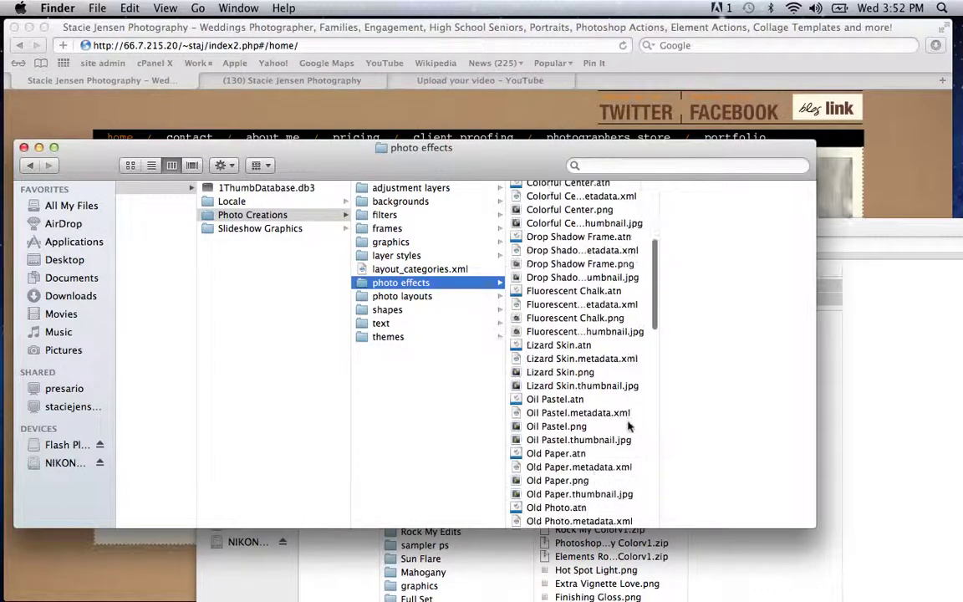
{"action": "scroll", "coordinate": [629, 426], "scroll_direction": "down", "scroll_amount": 7}
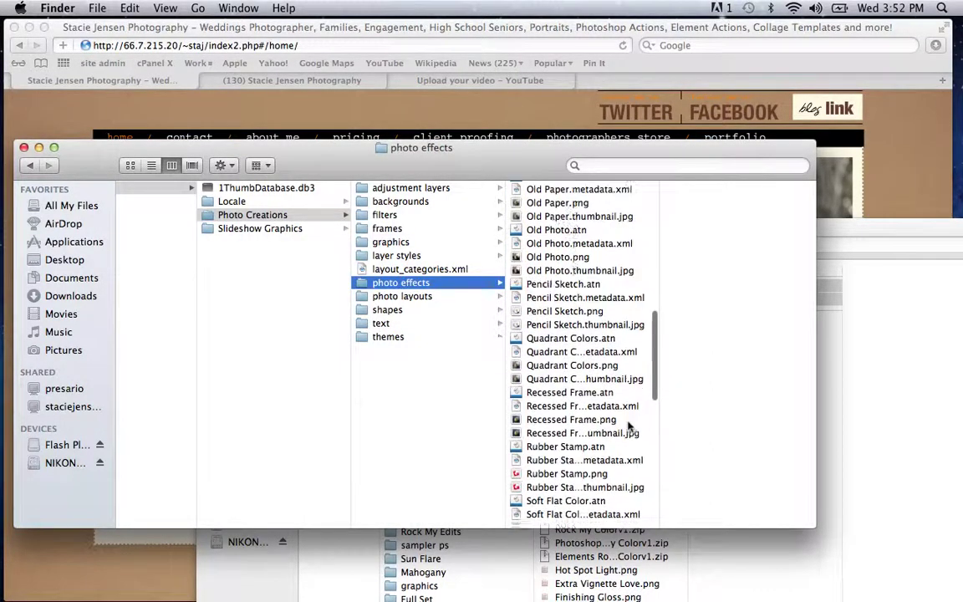
{"action": "scroll", "coordinate": [629, 427], "scroll_direction": "down", "scroll_amount": 9}
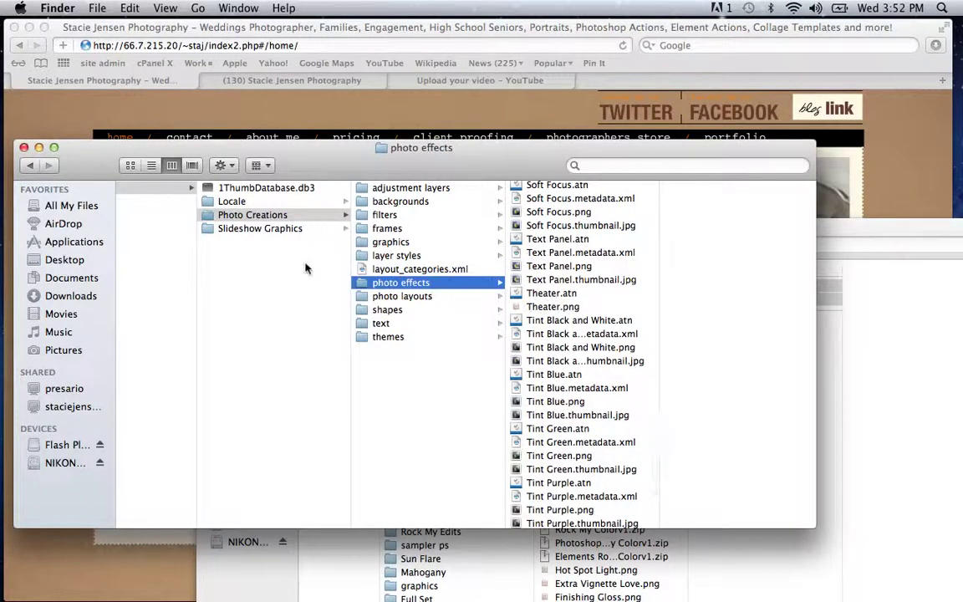
{"action": "left_click", "coordinate": [24, 148]}
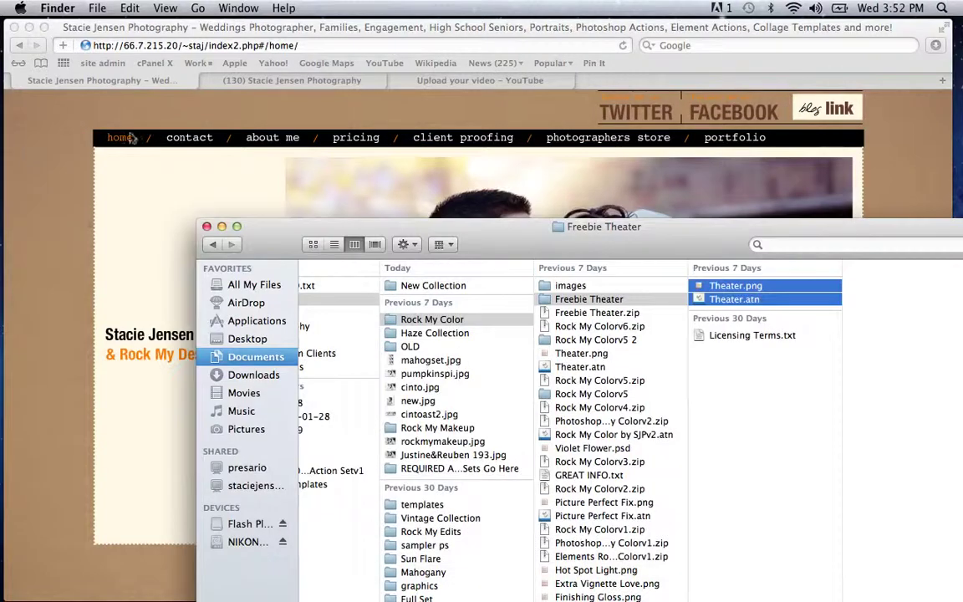
Step: Close the Freebie Theater window and launch Adobe Photoshop Elements 10 from Launchpad's second page
{"action": "left_click", "coordinate": [207, 226]}
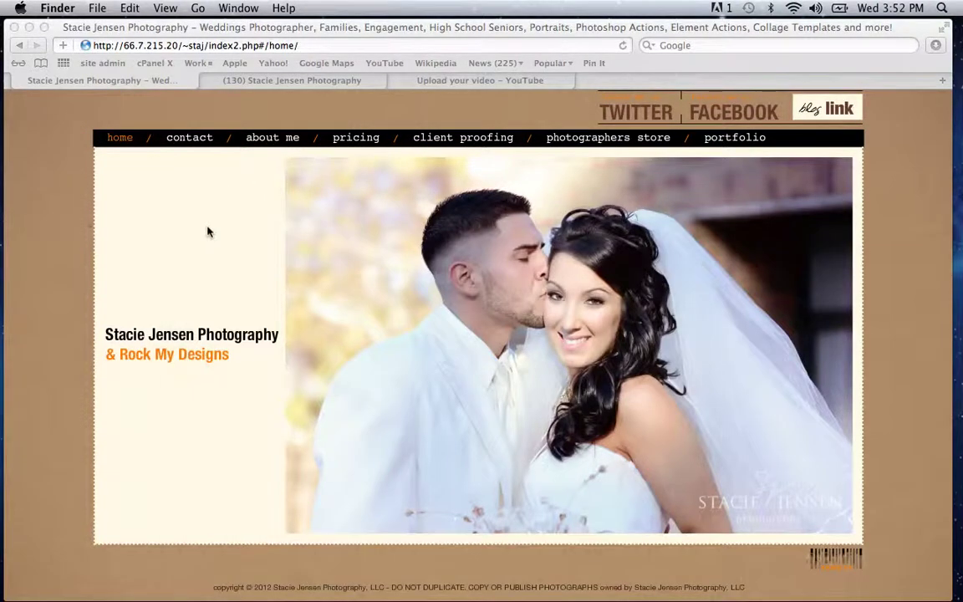
{"action": "mouse_move", "coordinate": [147, 595]}
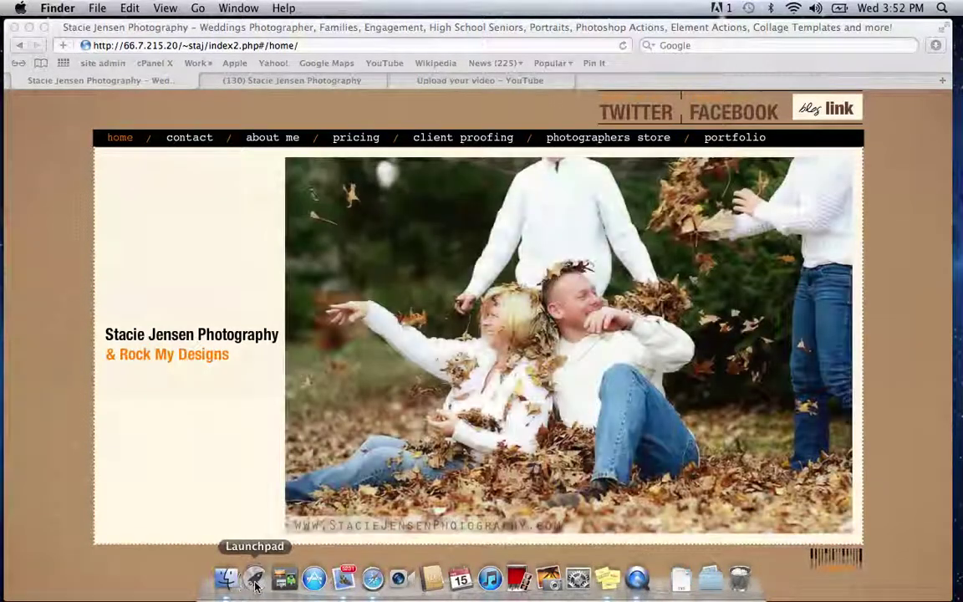
{"action": "left_click", "coordinate": [255, 578]}
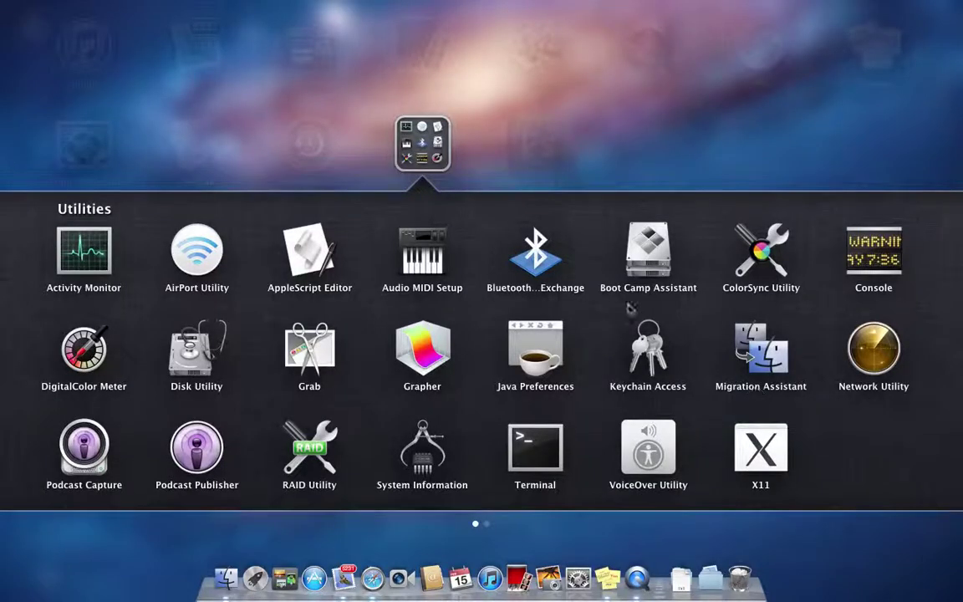
{"action": "left_click", "coordinate": [571, 186]}
{"action": "scroll", "coordinate": [656, 369], "scroll_direction": "right", "scroll_amount": 5}
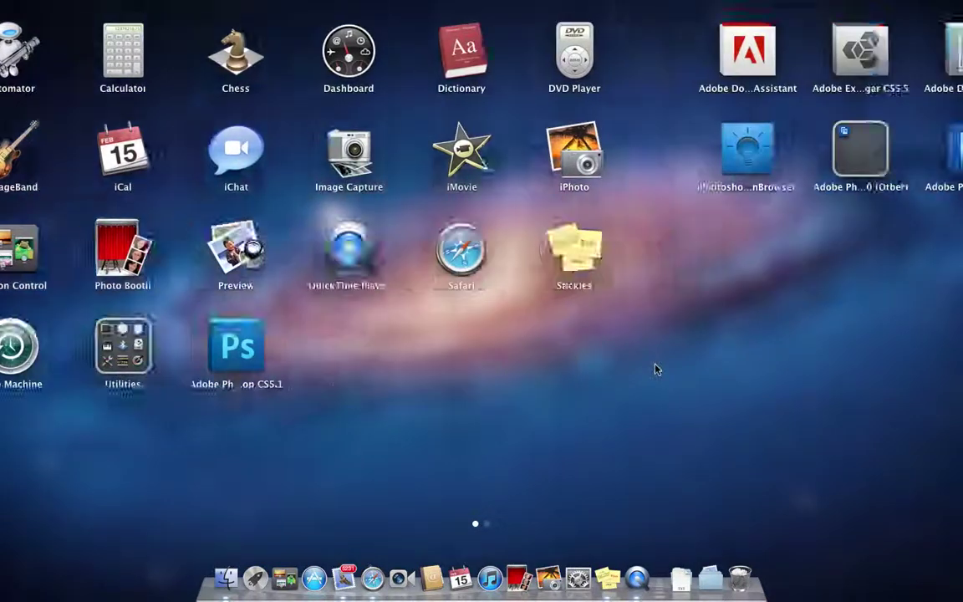
{"action": "left_click", "coordinate": [298, 140]}
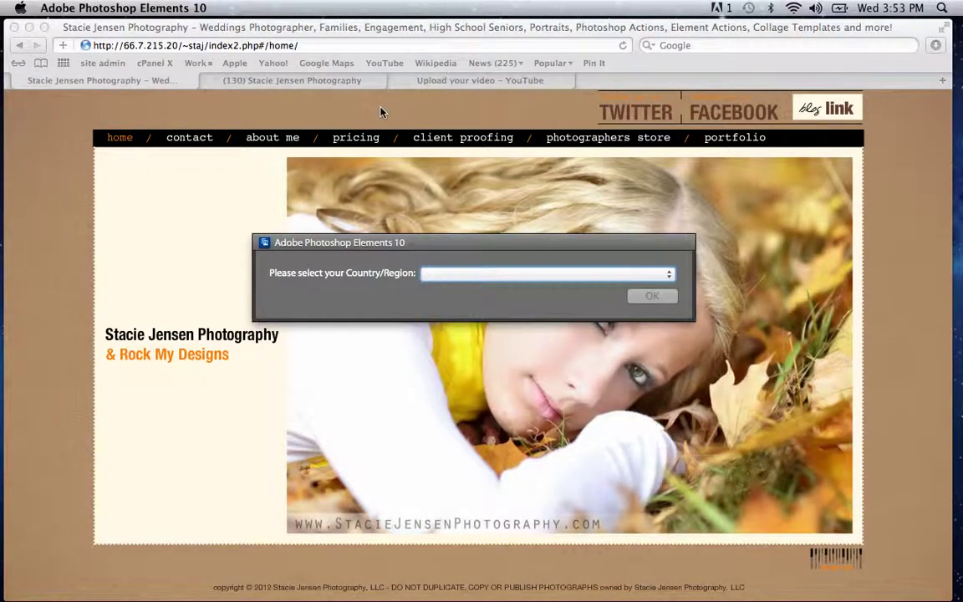
Step: Choose United States as the Country/Region and confirm with OK
{"action": "left_click", "coordinate": [493, 274]}
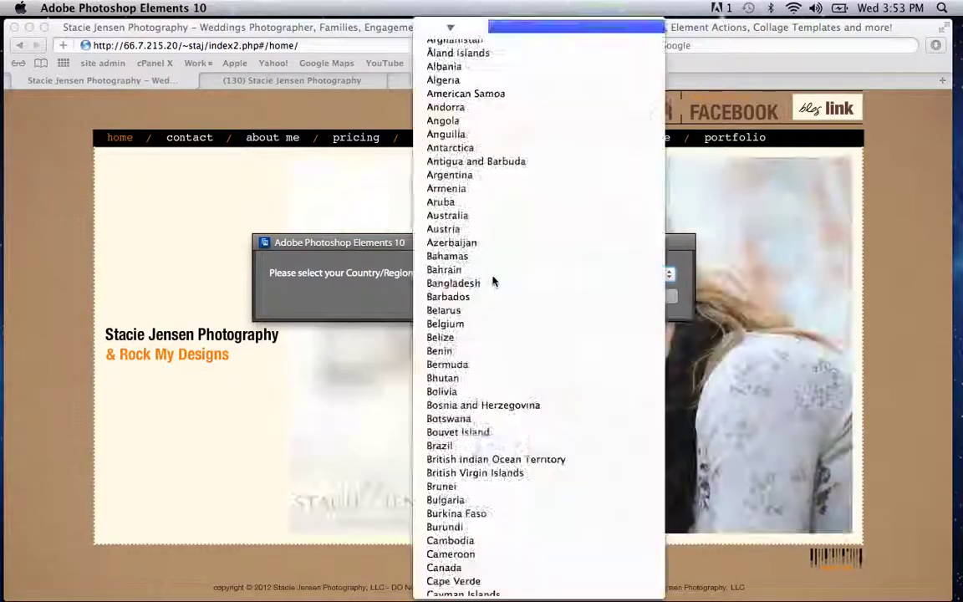
{"action": "left_click", "coordinate": [540, 268]}
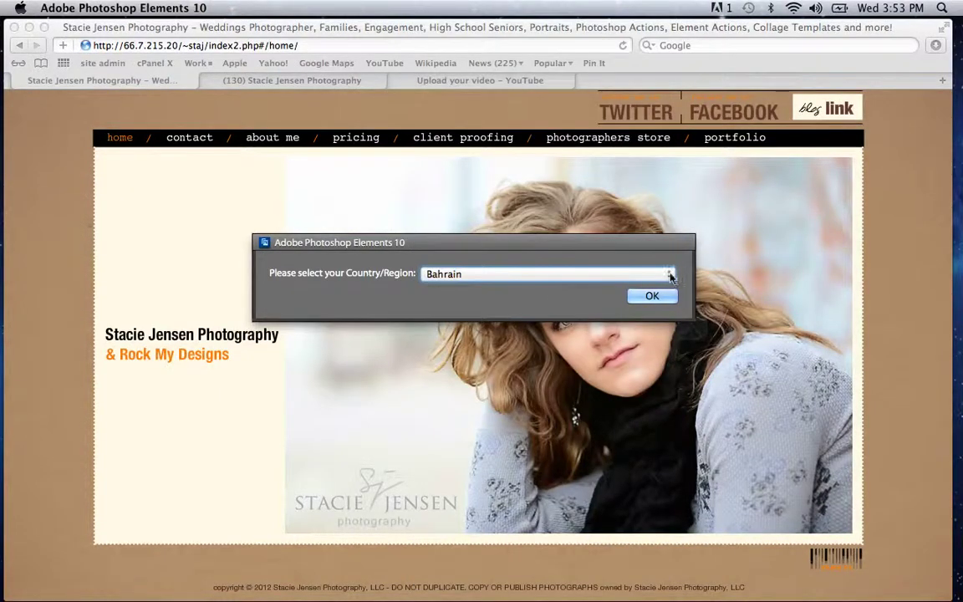
{"action": "left_click", "coordinate": [604, 270]}
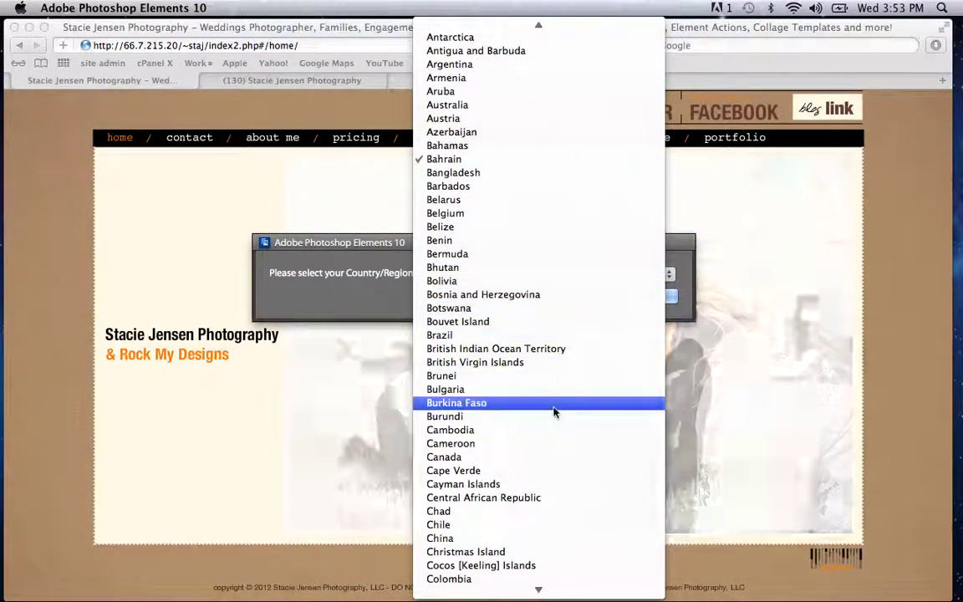
{"action": "scroll", "coordinate": [524, 551], "scroll_direction": "down", "scroll_amount": 20}
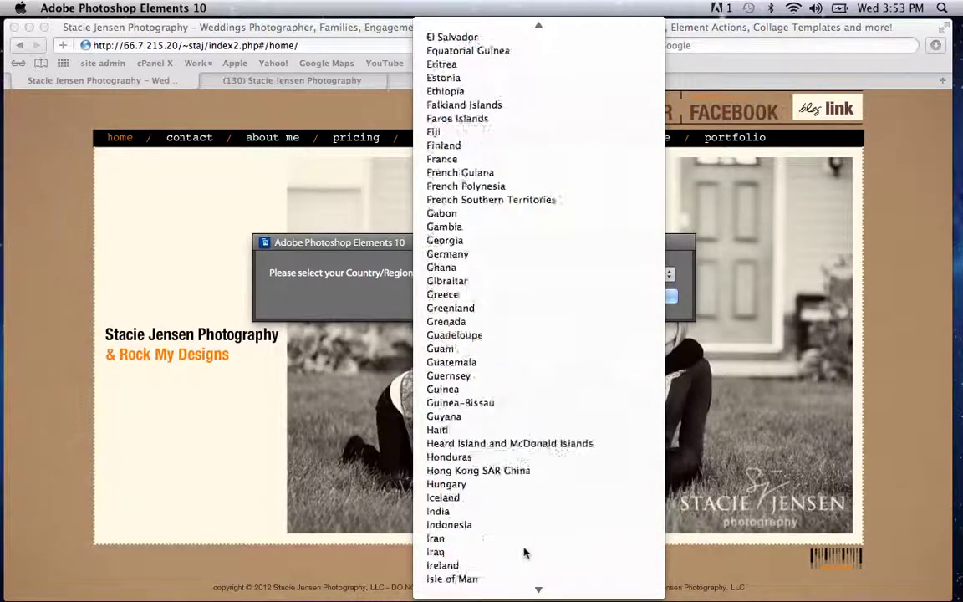
{"action": "scroll", "coordinate": [525, 552], "scroll_direction": "down", "scroll_amount": 20}
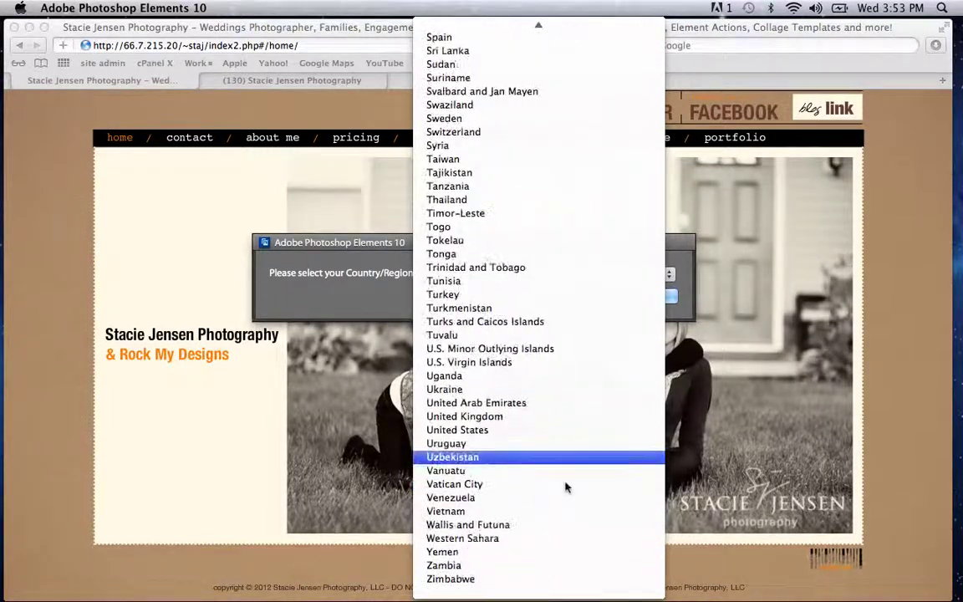
{"action": "left_click", "coordinate": [527, 430]}
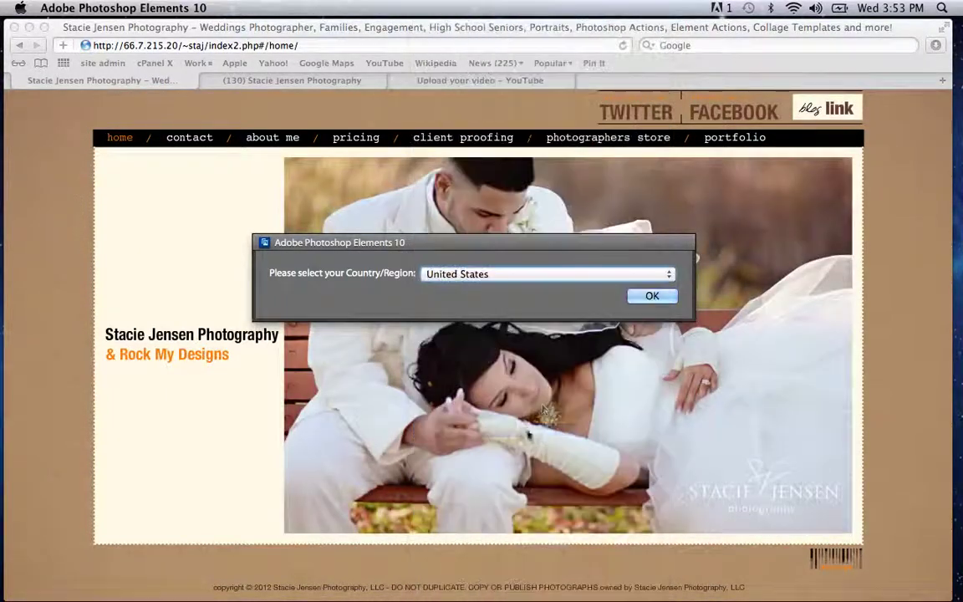
{"action": "left_click", "coordinate": [645, 296]}
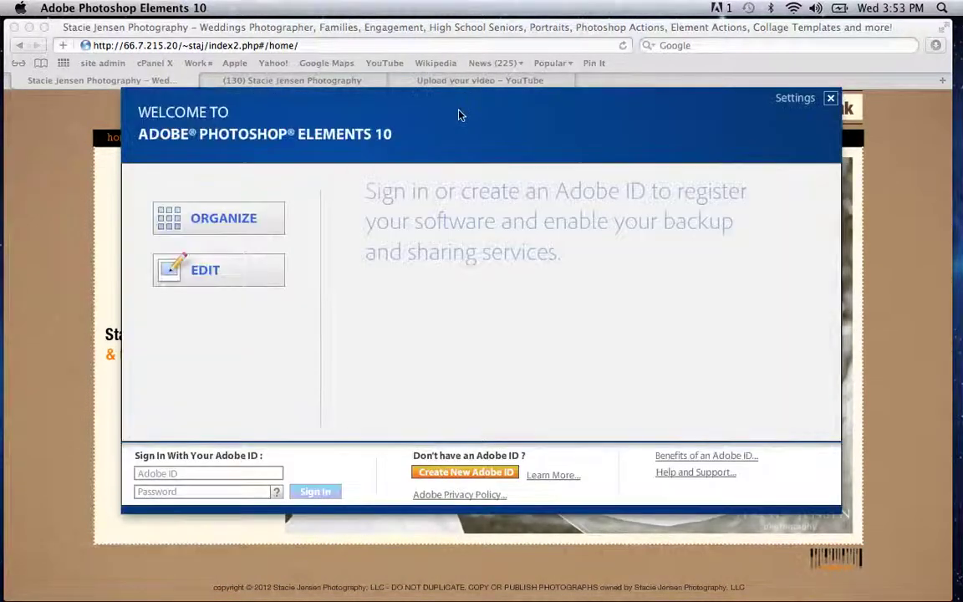
Step: Choose Edit on the welcome screen, bringing up the Elements 10 Trial dialog with 30 days left
{"action": "left_click", "coordinate": [212, 272]}
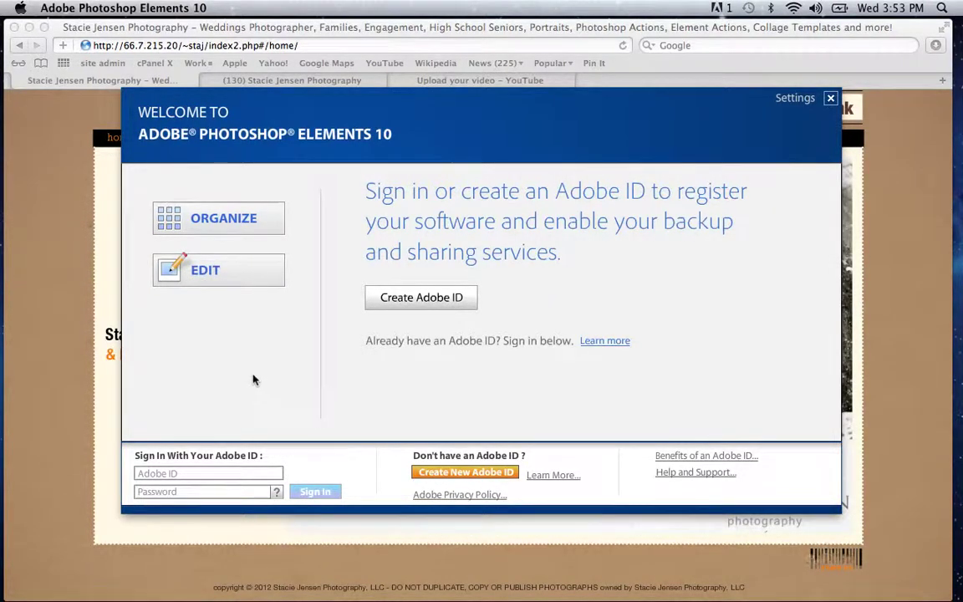
{"action": "left_click", "coordinate": [245, 282]}
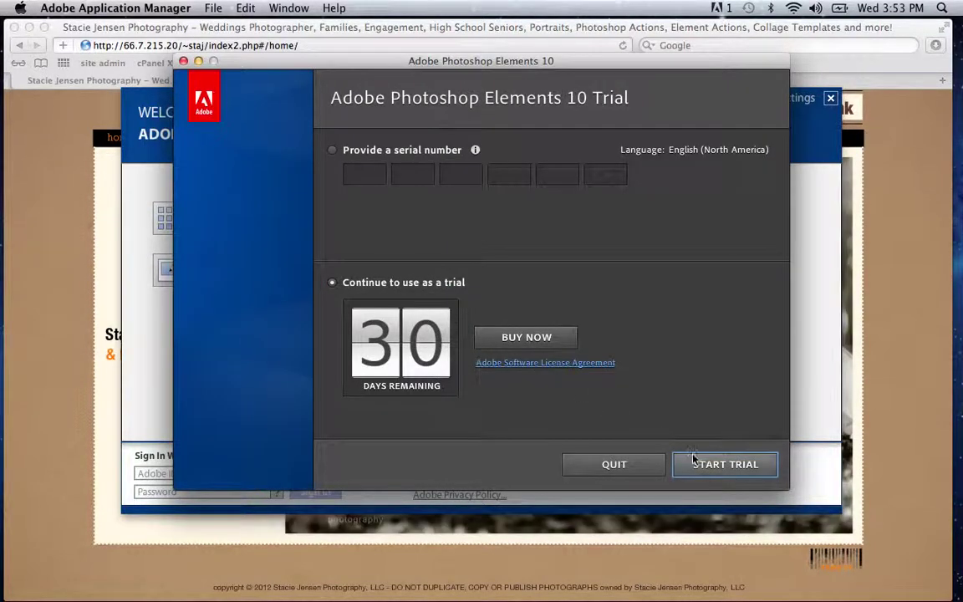
Step: Start the Elements trial, sign in with the Adobe ID e-mail and password, and close the Thank You screen
{"action": "left_click", "coordinate": [704, 464]}
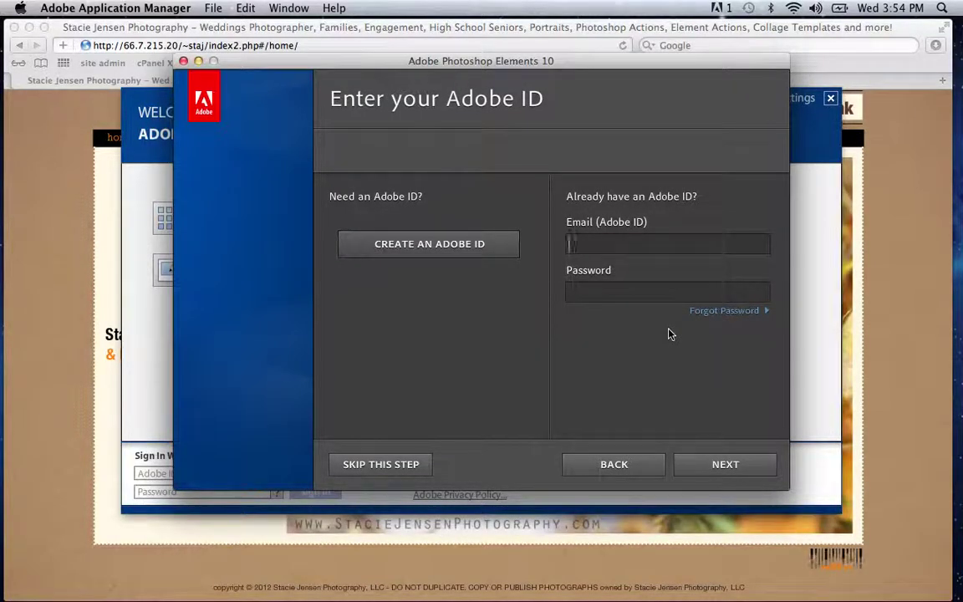
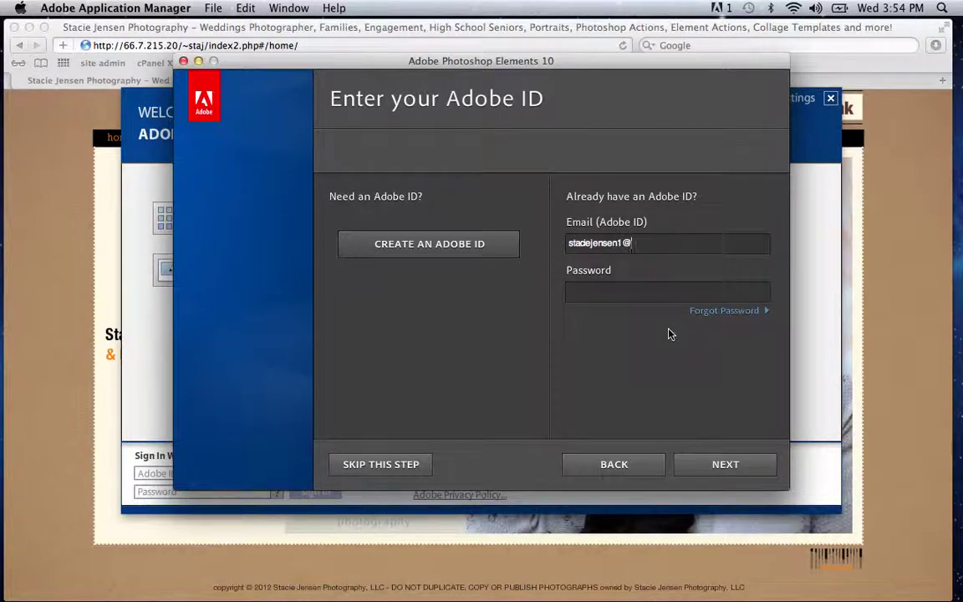
{"action": "key", "text": "Tab"}
{"action": "type", "text": "**********"}
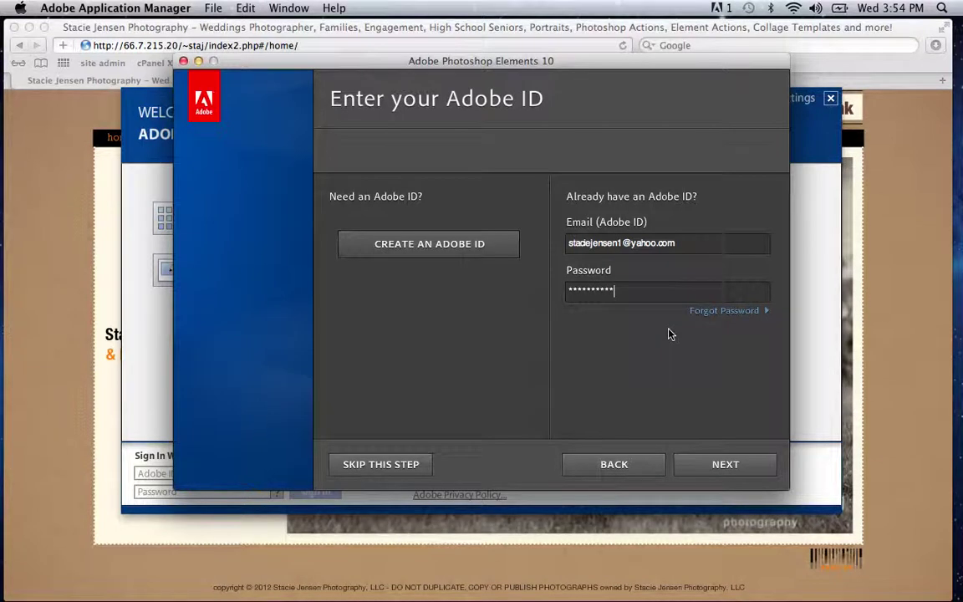
{"action": "left_click", "coordinate": [708, 464]}
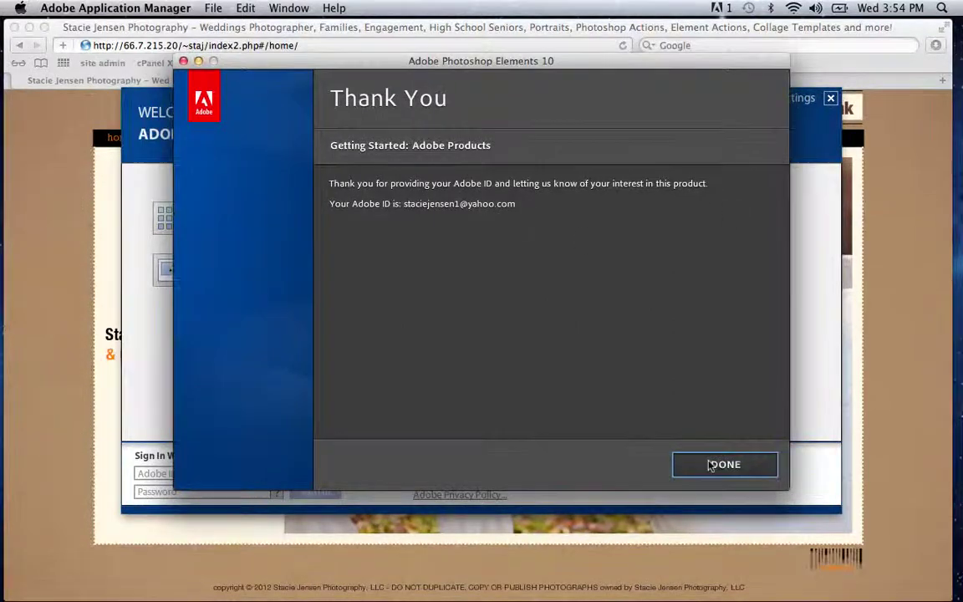
{"action": "left_click", "coordinate": [724, 464]}
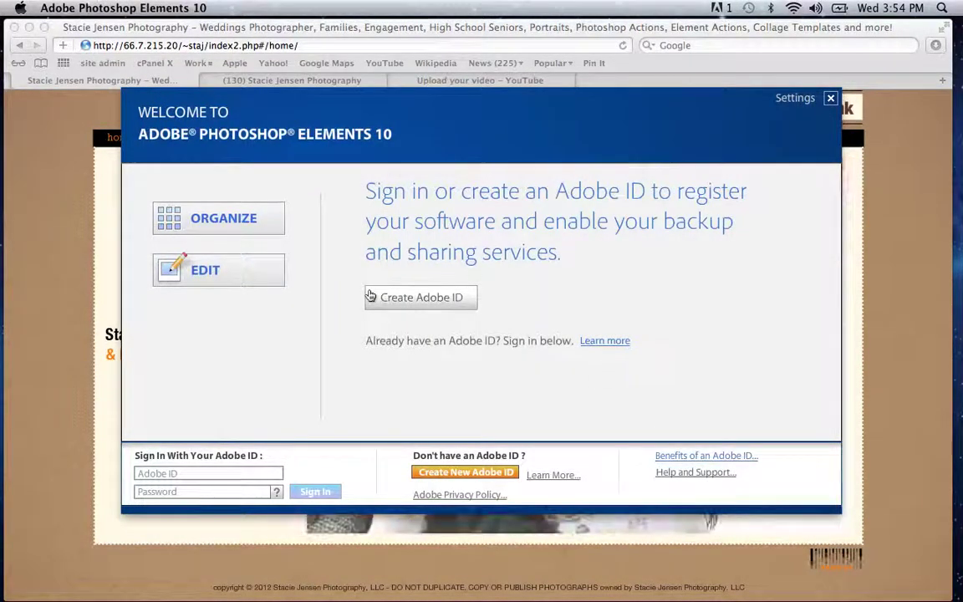